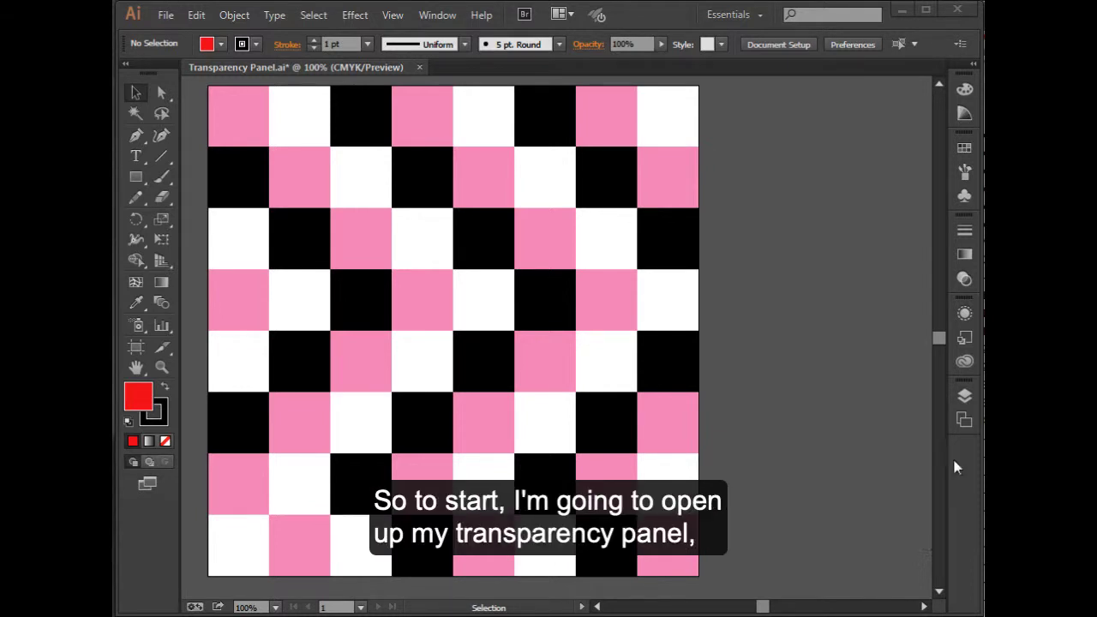
# Step: Show the Transparency panel as a separate floating panel over the artboard's edge, and collapse the rest of its group
pyautogui.click(432, 19)
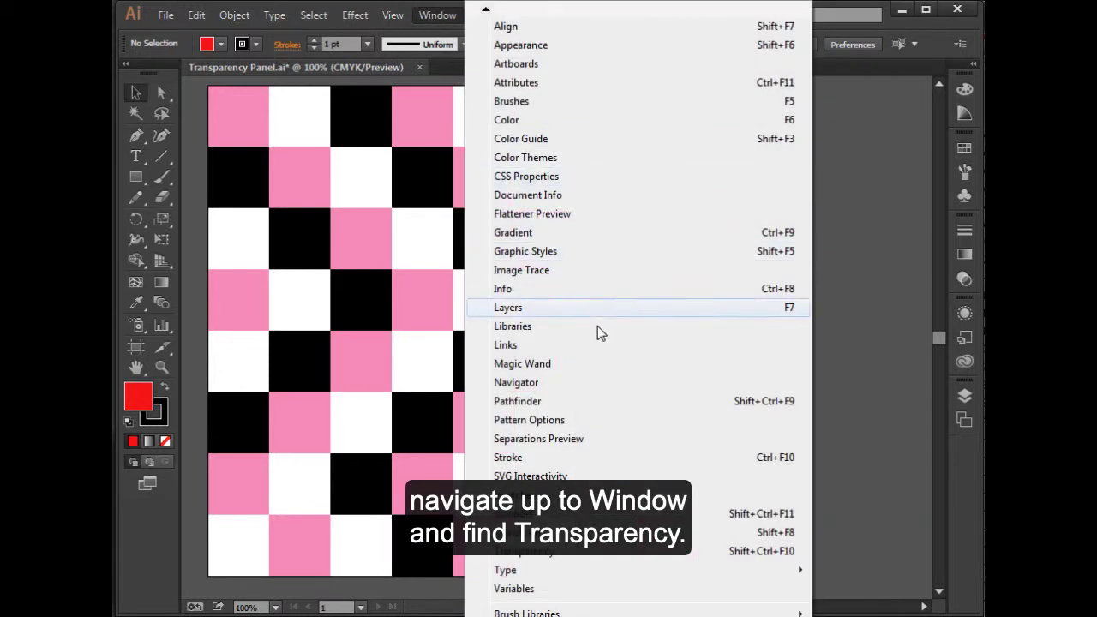
pyautogui.click(564, 555)
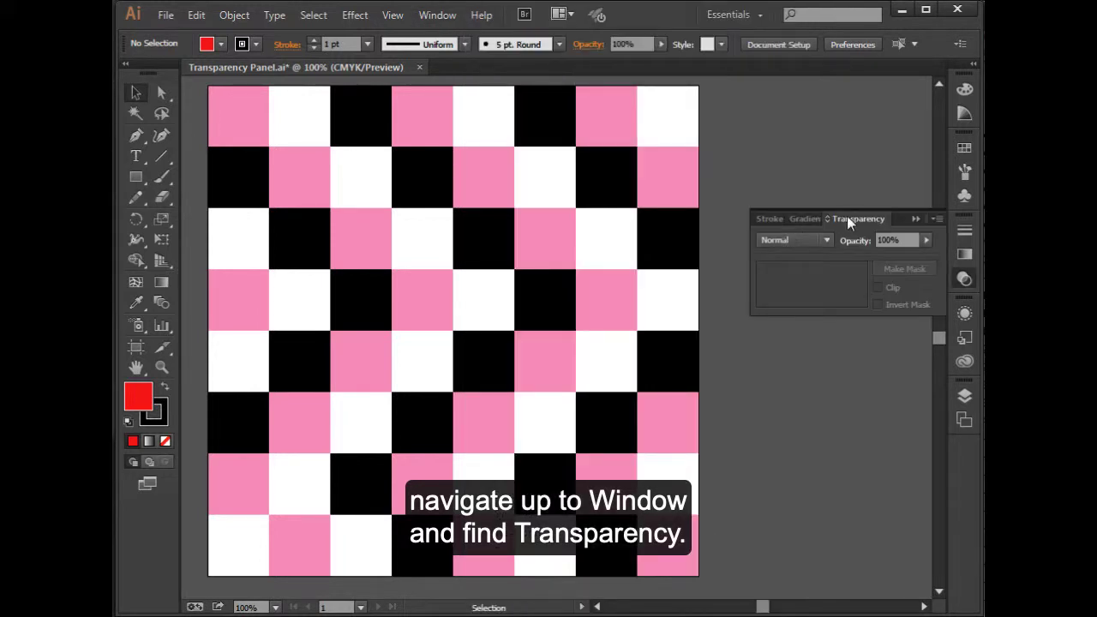
pyautogui.moveTo(846, 216)
pyautogui.mouseDown()
pyautogui.moveTo(768, 218)
pyautogui.moveTo(718, 173)
pyautogui.moveTo(661, 158)
pyautogui.mouseUp()
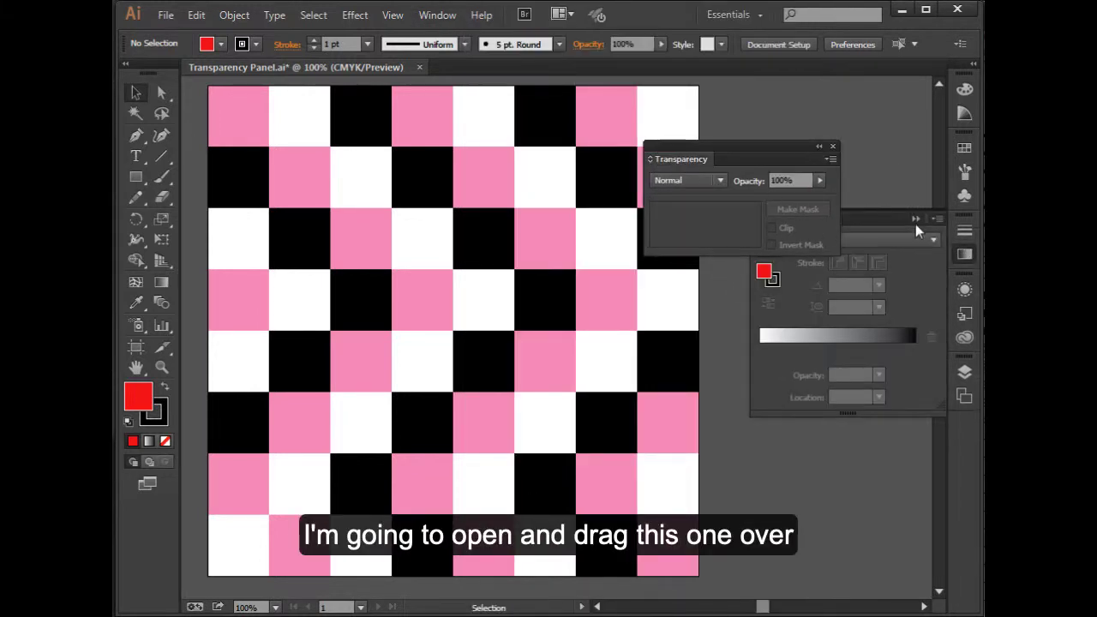
pyautogui.click(909, 216)
pyautogui.moveTo(738, 148); pyautogui.dragTo(781, 148)
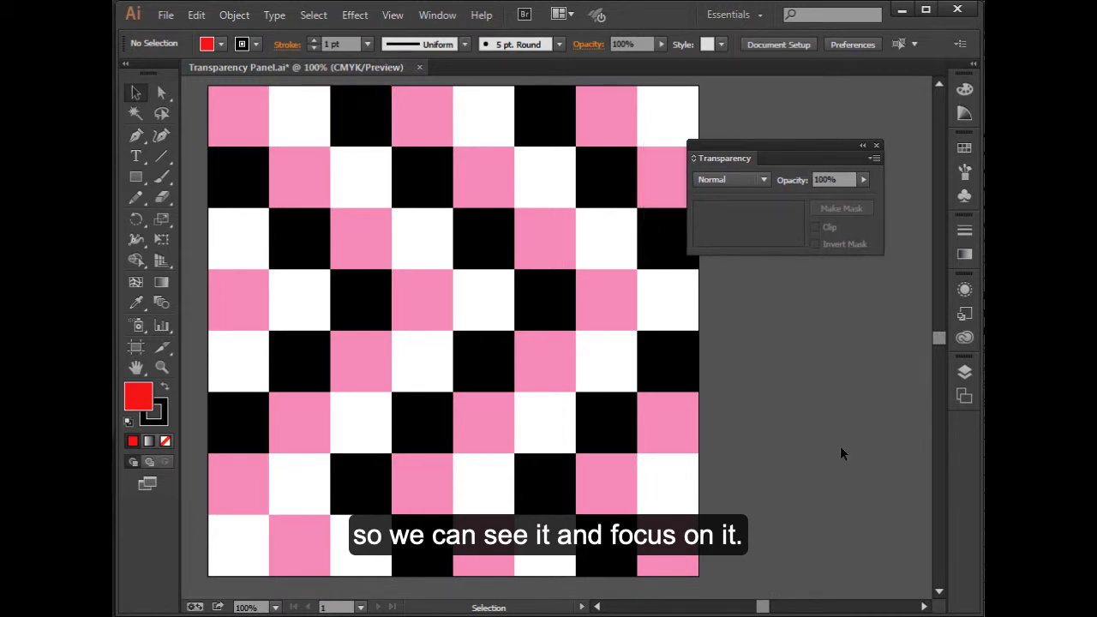
# Step: Hide the Blend Modes layer, show the Circles layer, and make it the active layer with its paths expanded
pyautogui.click(963, 373)
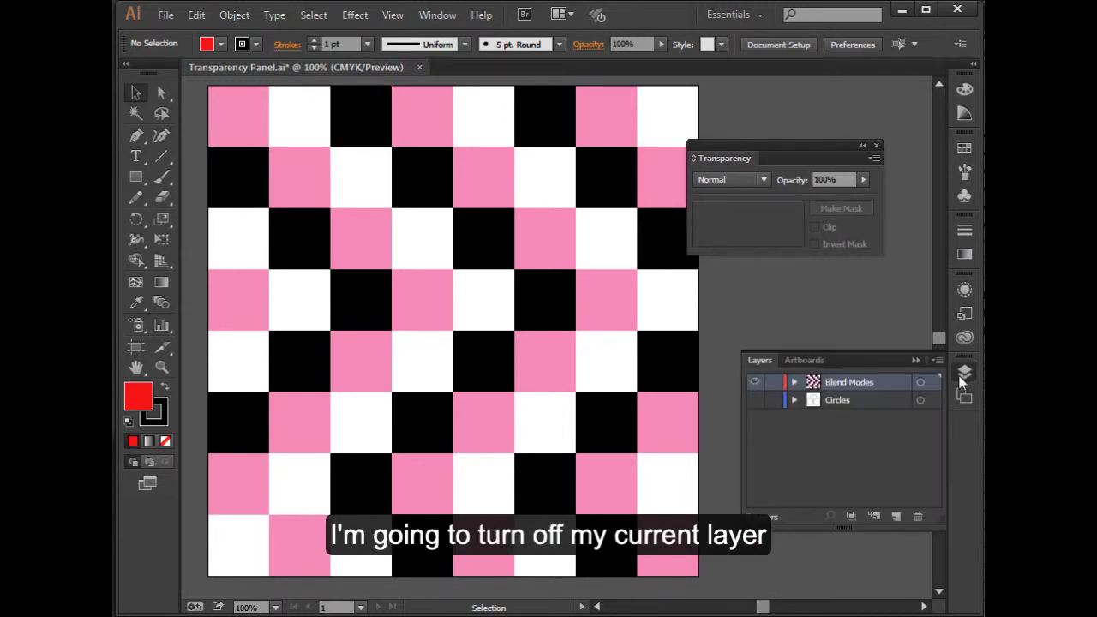
pyautogui.click(754, 382)
pyautogui.click(754, 400)
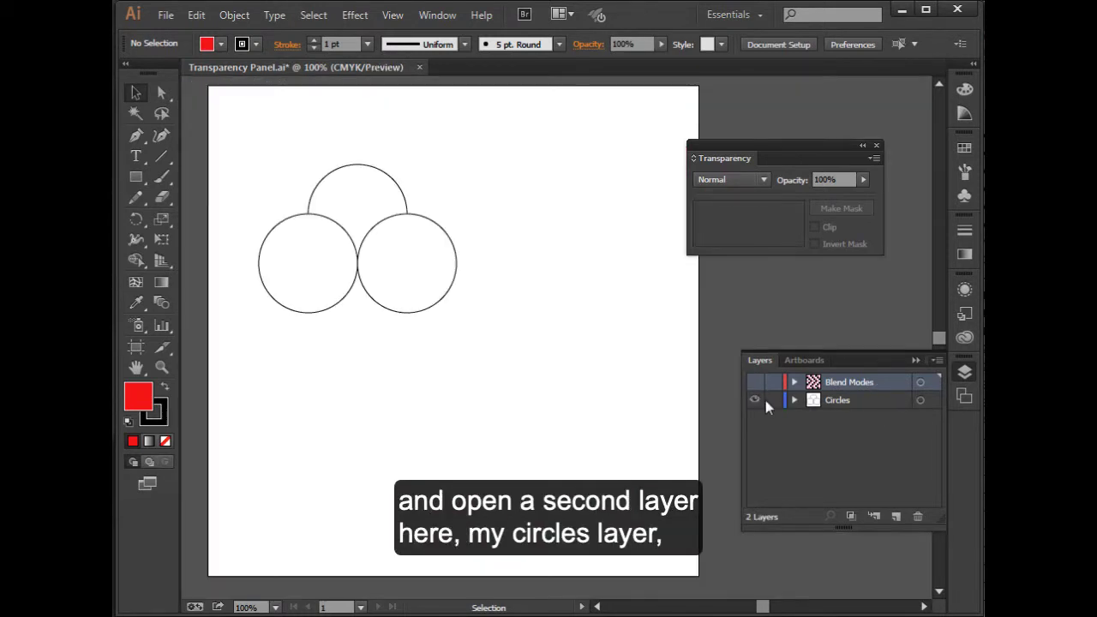
pyautogui.click(838, 399)
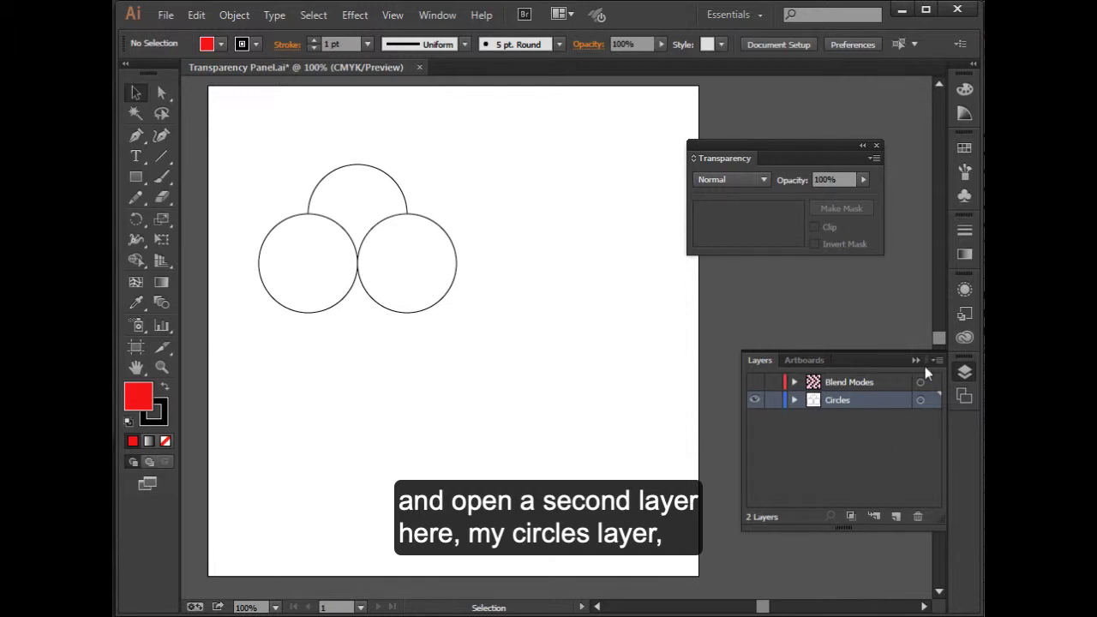
pyautogui.click(794, 400)
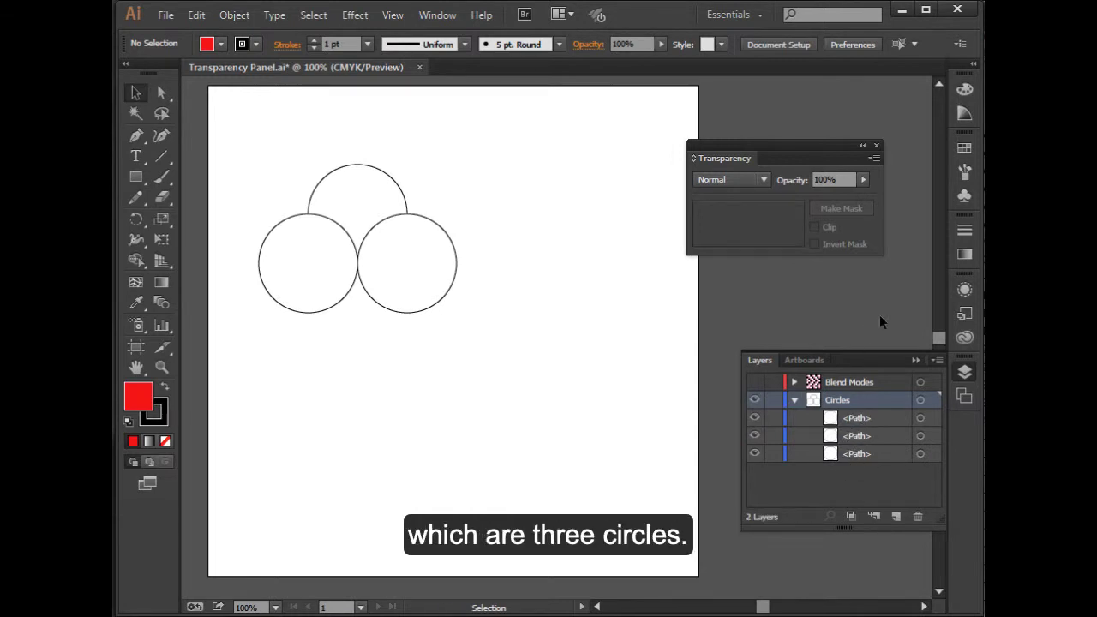
pyautogui.click(916, 360)
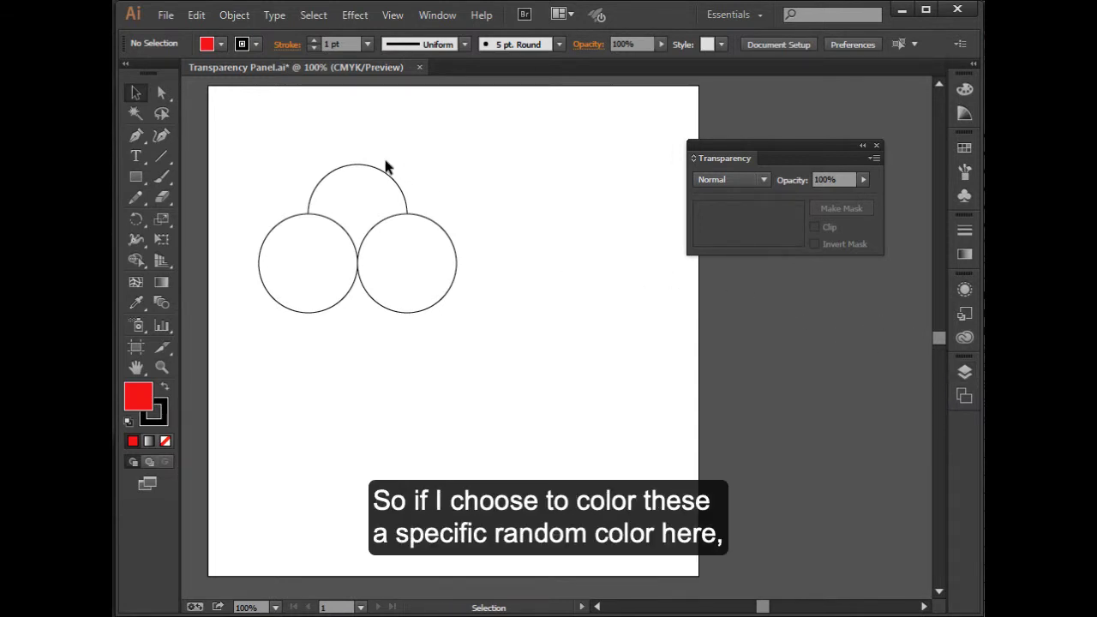
# Step: Fill the upper circle with yellow, the lower-right circle with light green and the lower-left circle with blue
pyautogui.moveTo(391, 143); pyautogui.dragTo(361, 185)
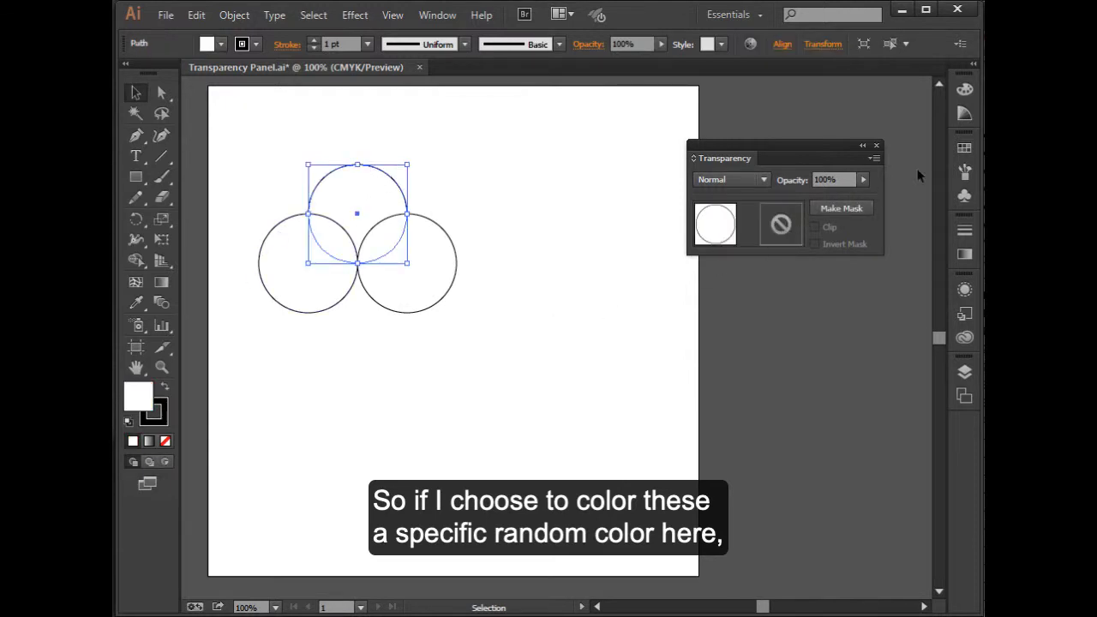
pyautogui.click(963, 149)
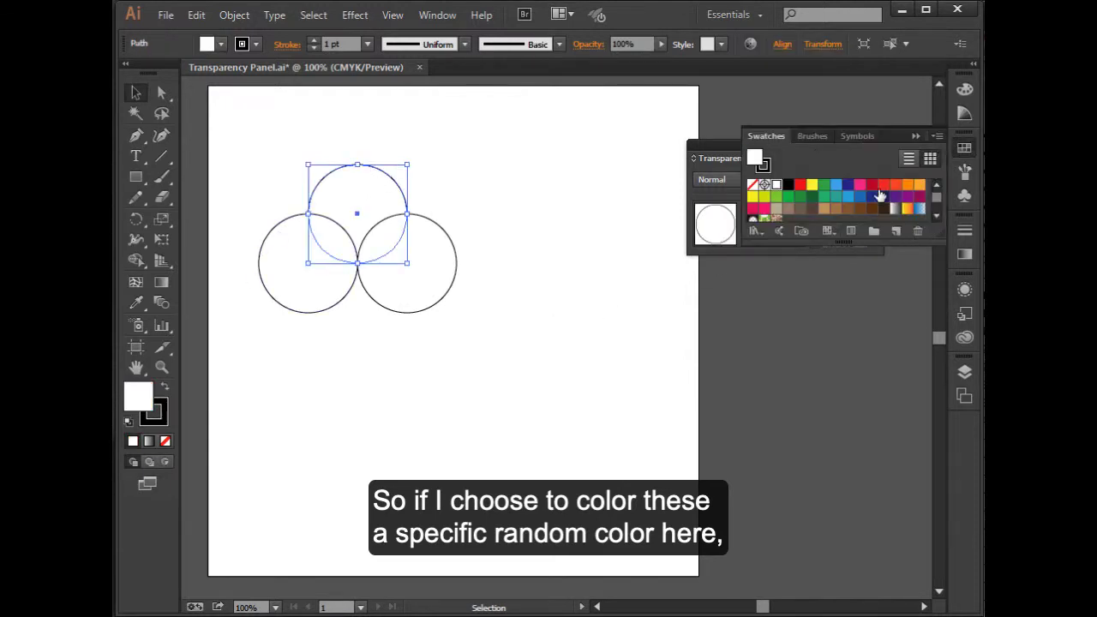
pyautogui.click(811, 184)
pyautogui.click(426, 286)
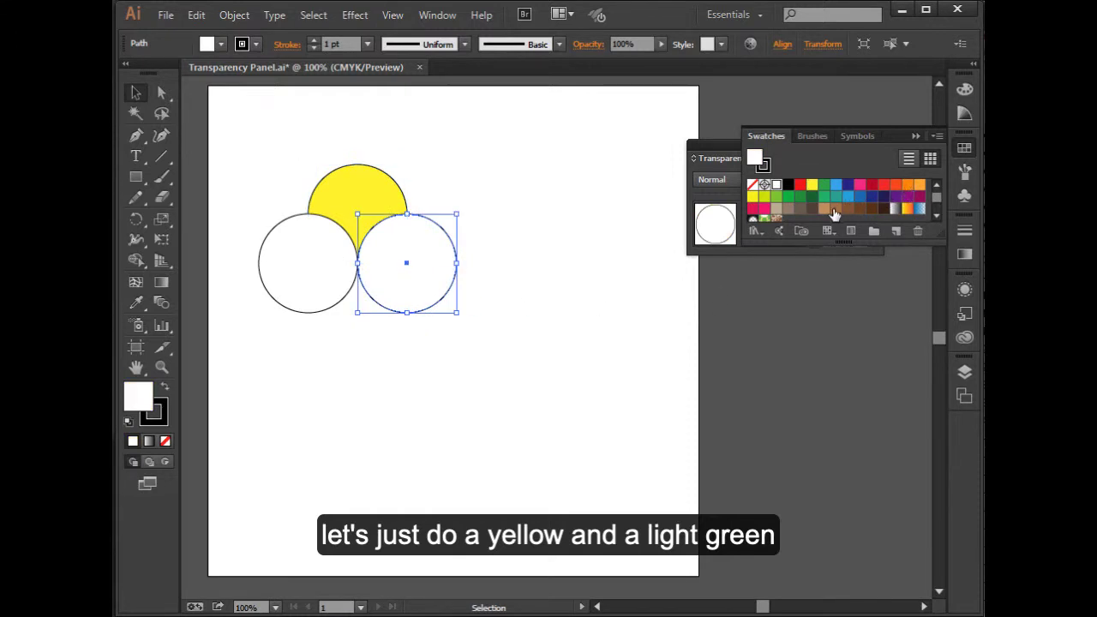
pyautogui.click(775, 196)
pyautogui.click(319, 285)
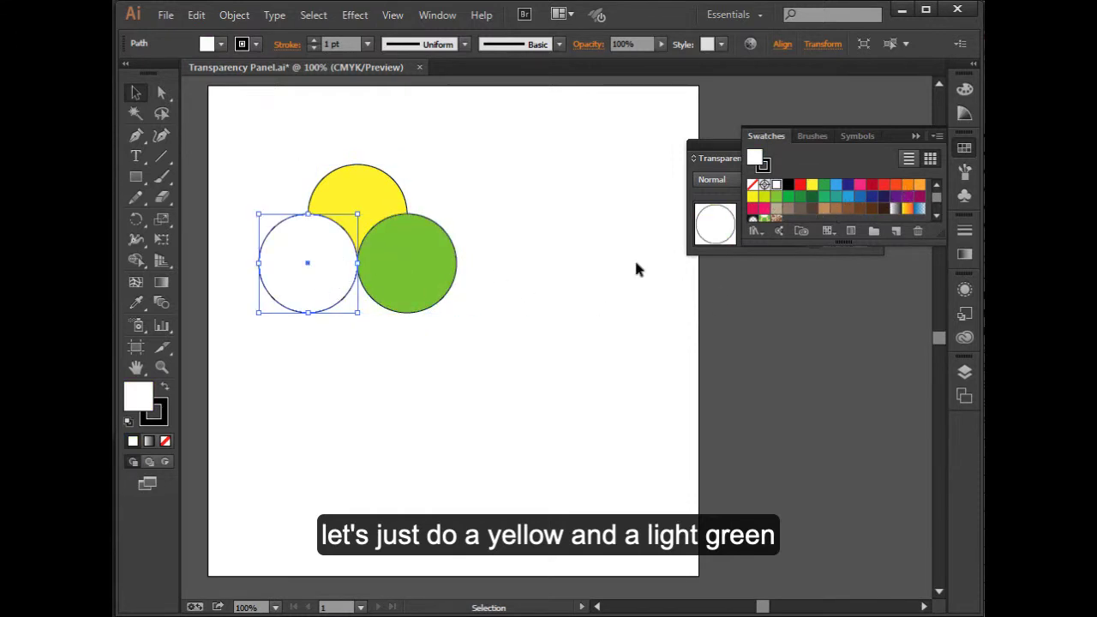
pyautogui.click(847, 196)
# Step: Remove the stroke from all three circles and move the Transparency panel closer to them
pyautogui.moveTo(521, 163); pyautogui.dragTo(315, 278)
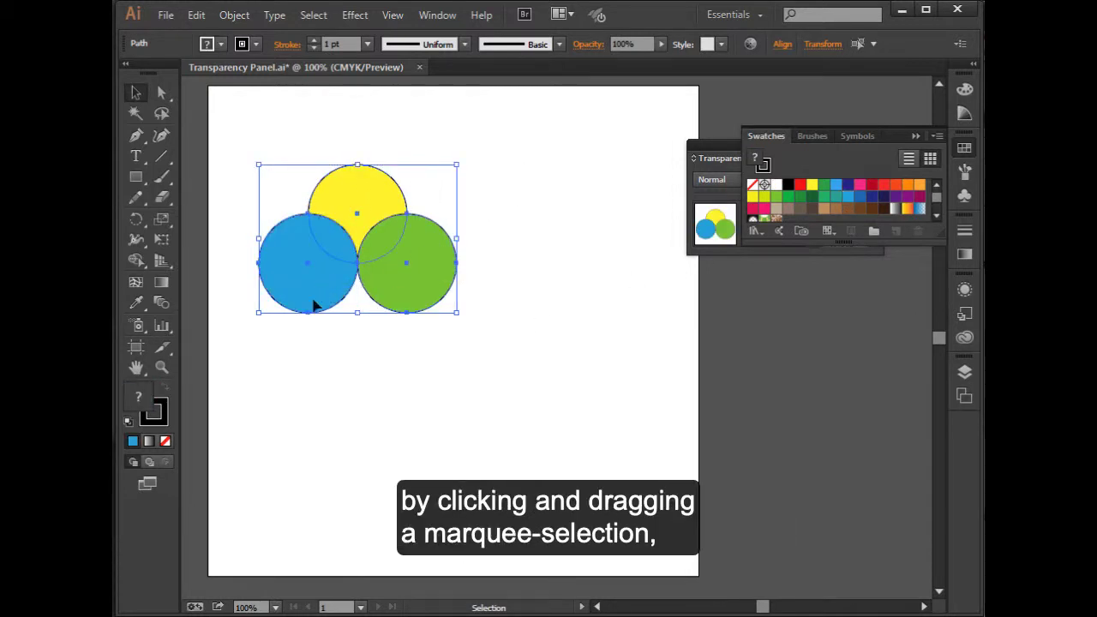
pyautogui.click(152, 411)
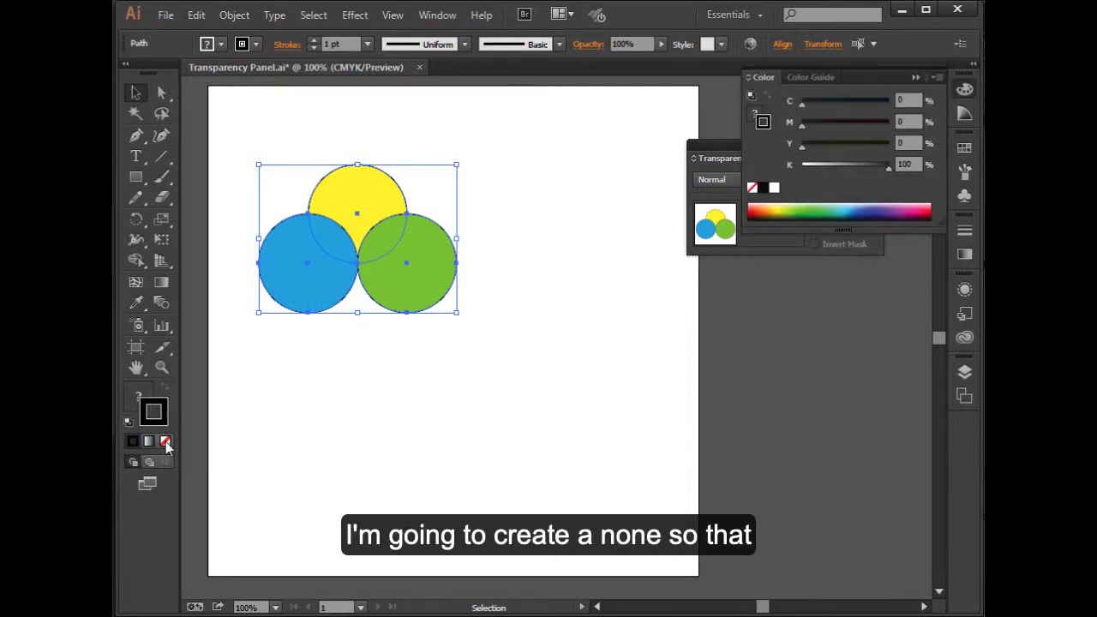
pyautogui.click(166, 441)
pyautogui.click(435, 405)
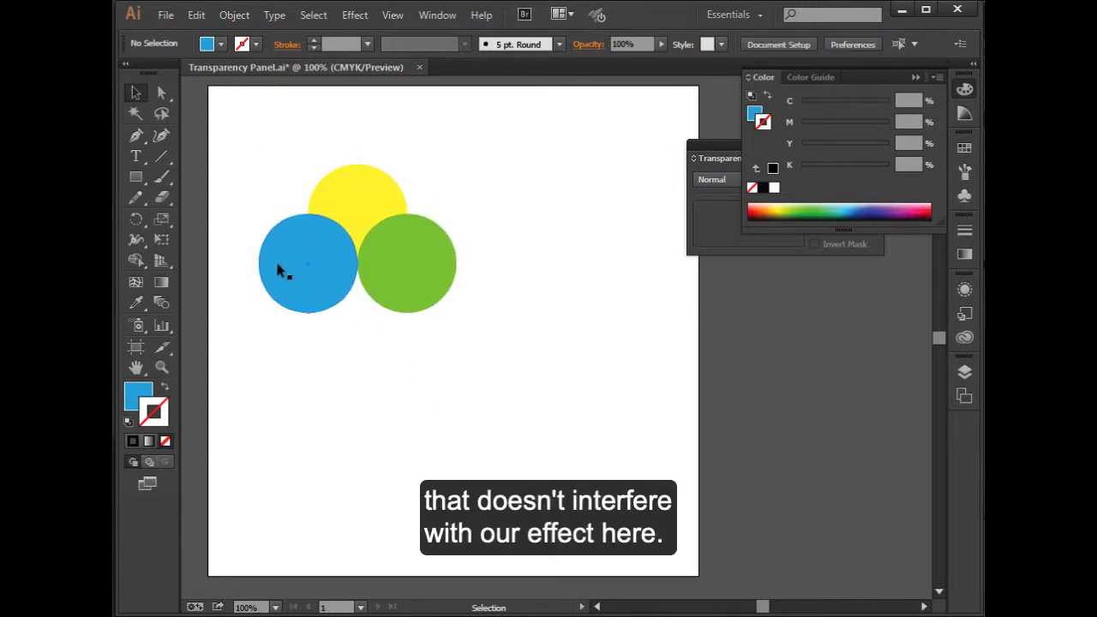
pyautogui.click(915, 77)
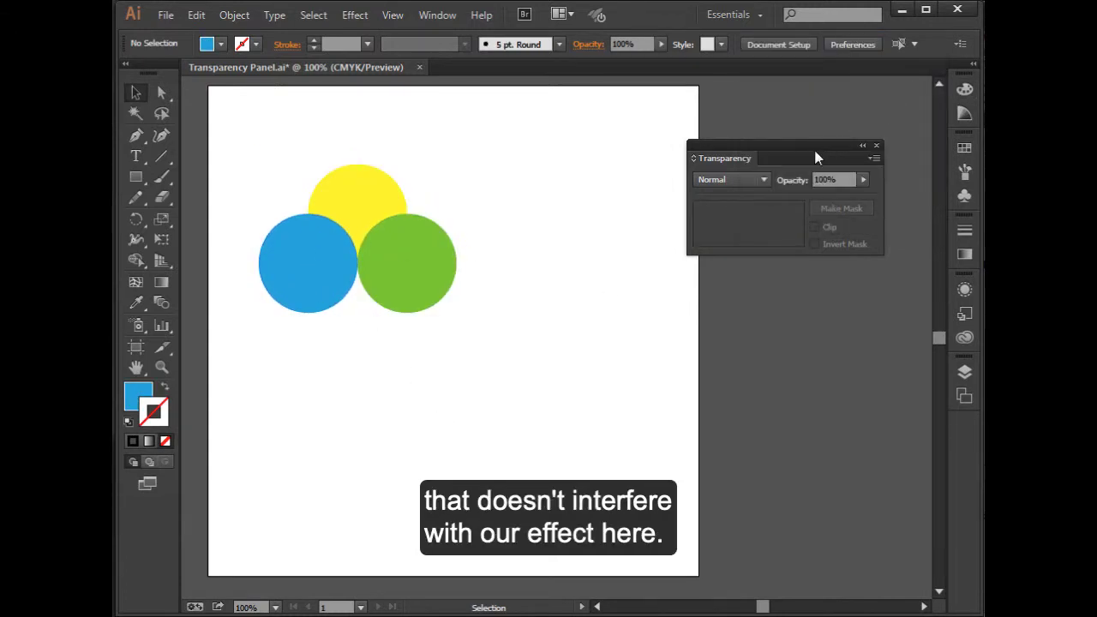
pyautogui.moveTo(815, 158); pyautogui.dragTo(677, 160)
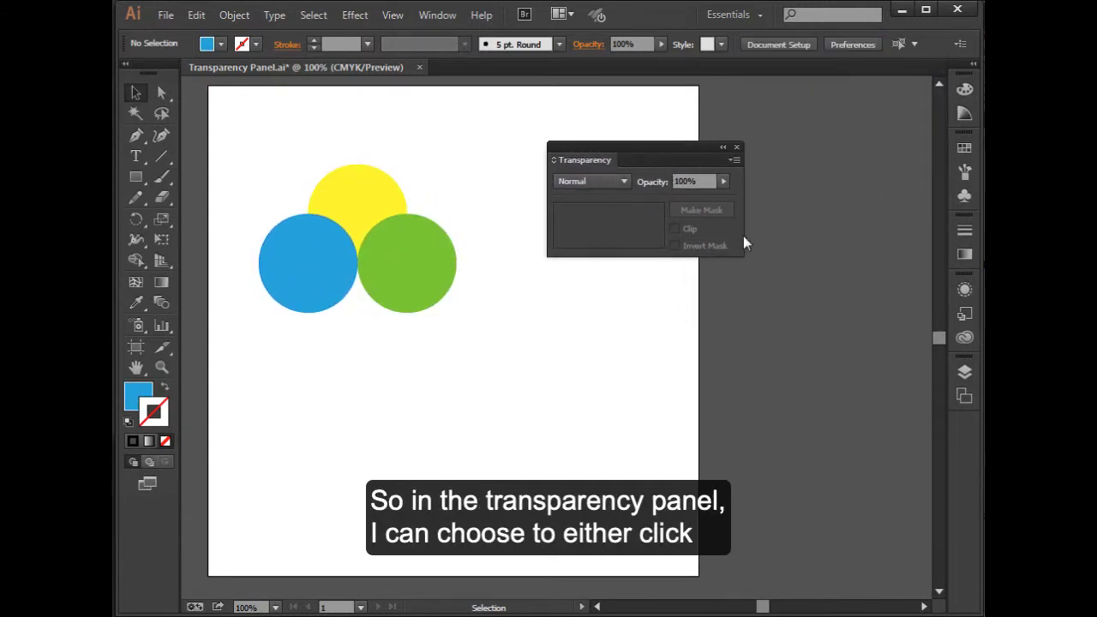
# Step: Set the green circle's opacity to 0% and deselect it
pyautogui.click(724, 181)
pyautogui.moveTo(726, 195)
pyautogui.mouseDown()
pyautogui.moveTo(671, 198)
pyautogui.moveTo(734, 189)
pyautogui.mouseUp()
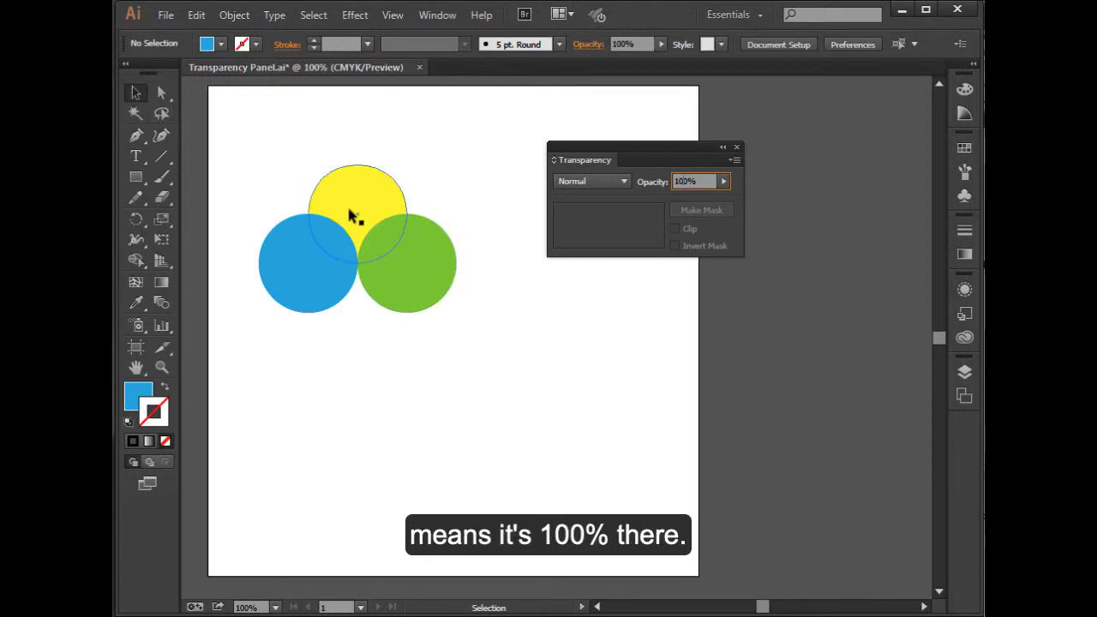
pyautogui.click(407, 289)
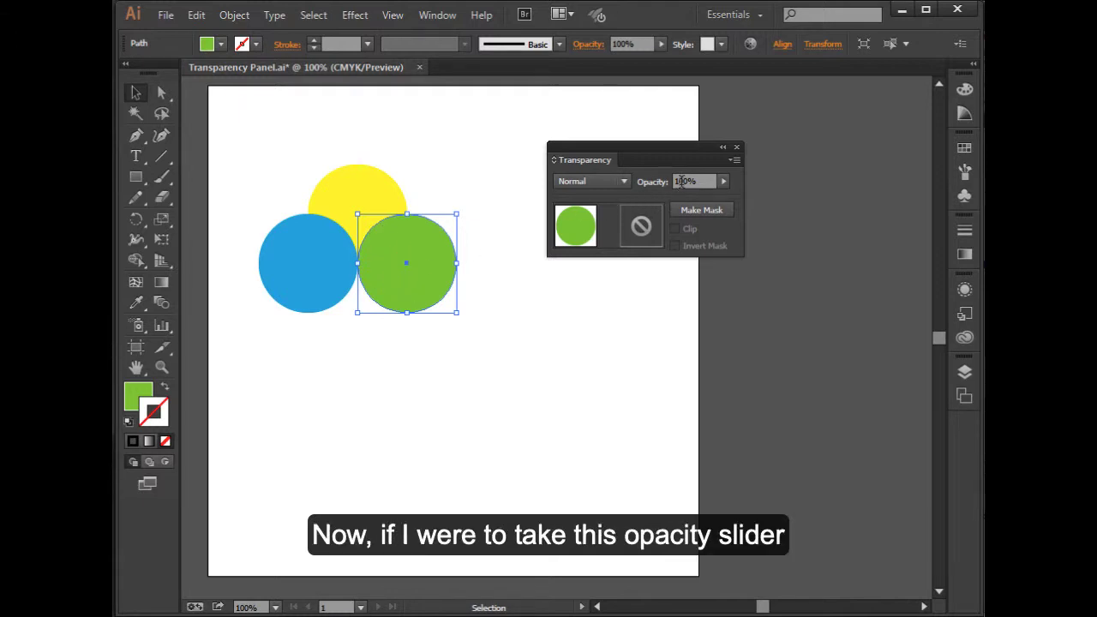
pyautogui.click(722, 182)
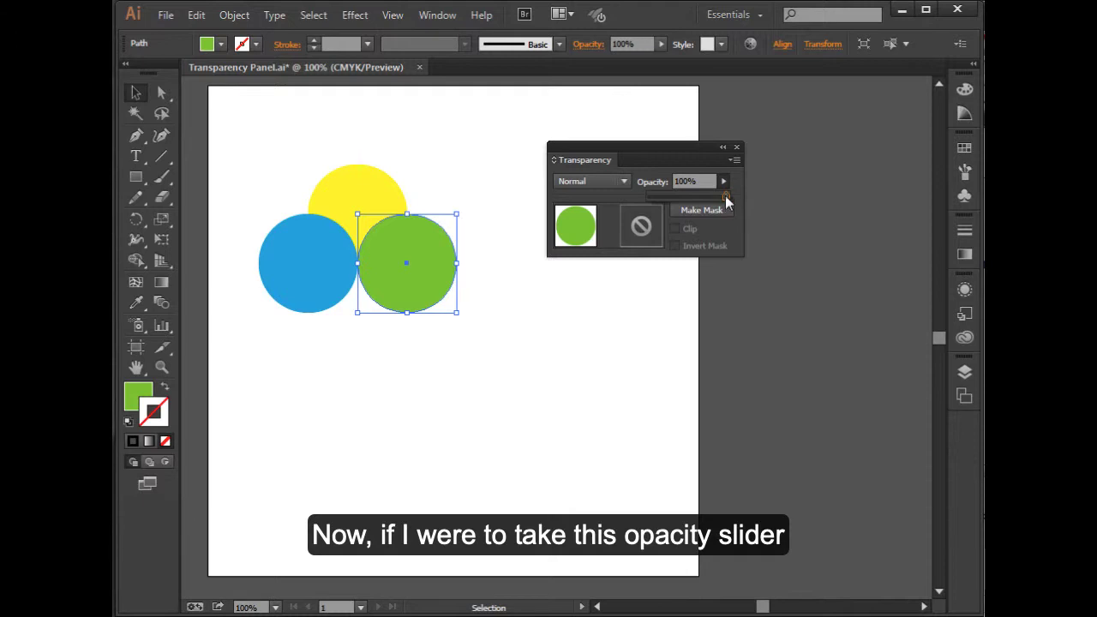
pyautogui.moveTo(726, 197); pyautogui.dragTo(643, 201)
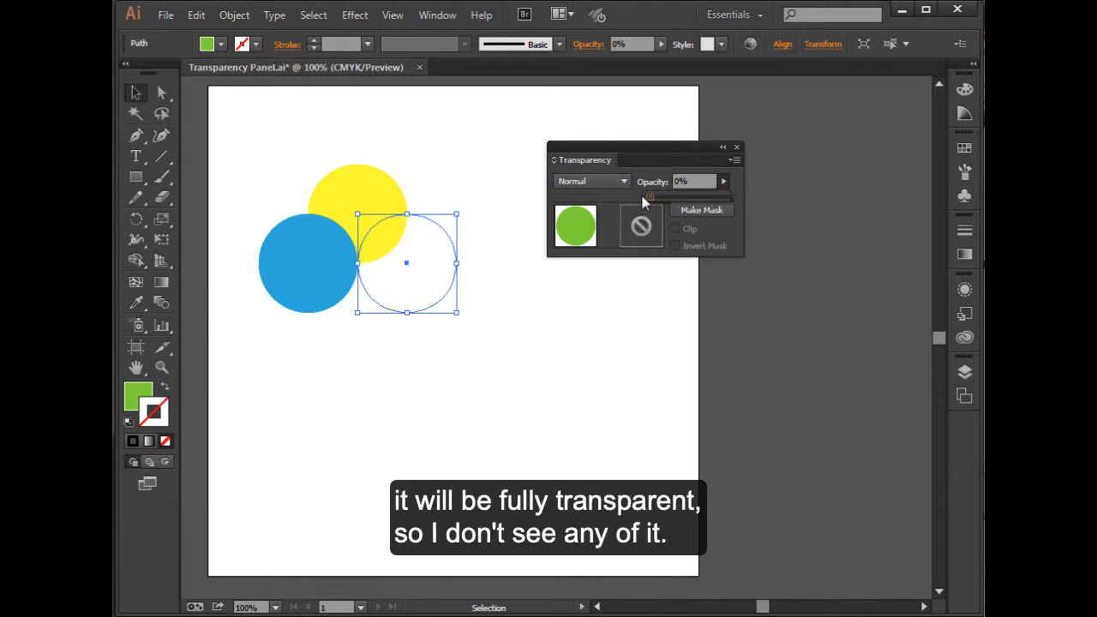
pyautogui.click(501, 261)
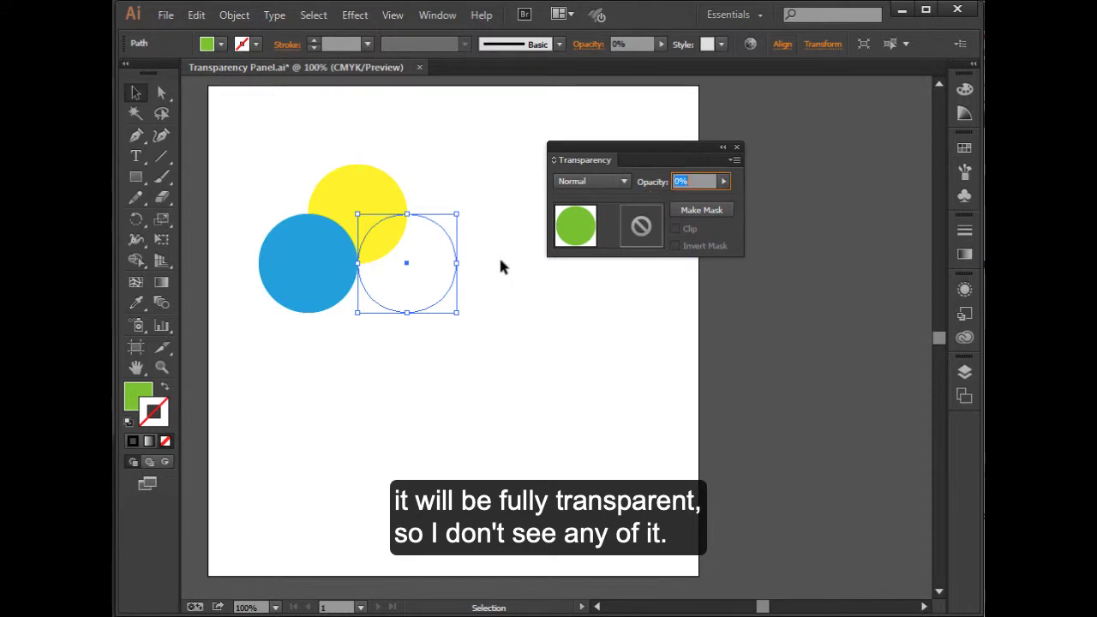
pyautogui.click(441, 360)
# Step: Undo the accidental move of the transparent circle, and select all three circles to check its outline
pyautogui.moveTo(455, 257); pyautogui.dragTo(407, 337)
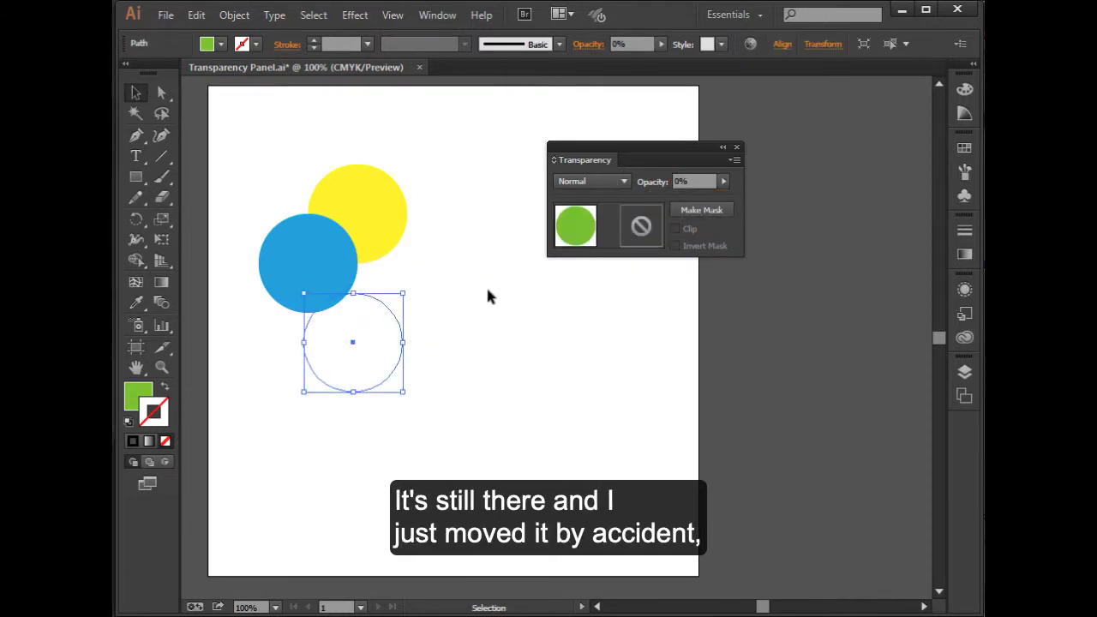
pyautogui.hotkey('ctrl', 'z')
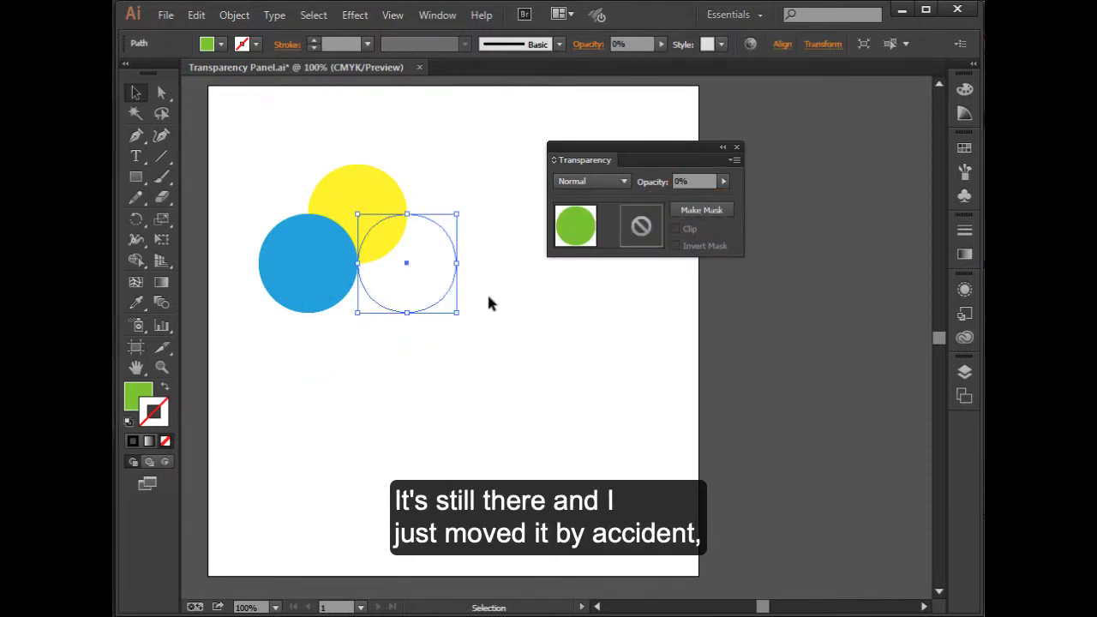
pyautogui.moveTo(487, 224); pyautogui.dragTo(357, 365)
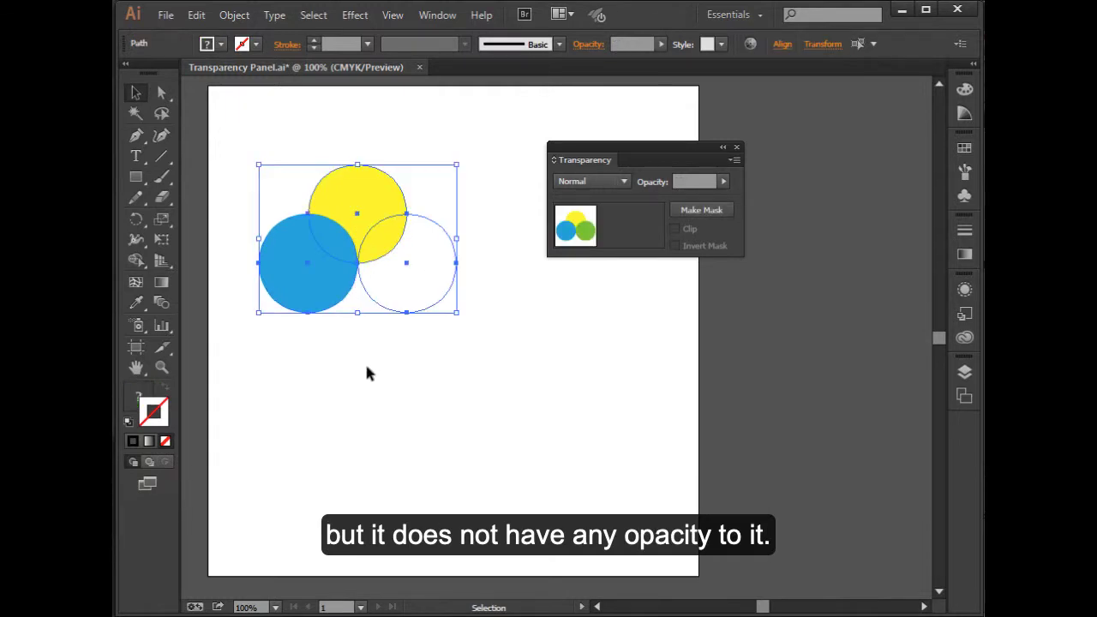
pyautogui.click(399, 379)
# Step: Set the opacity of the lower-right circle to 50%
pyautogui.click(405, 297)
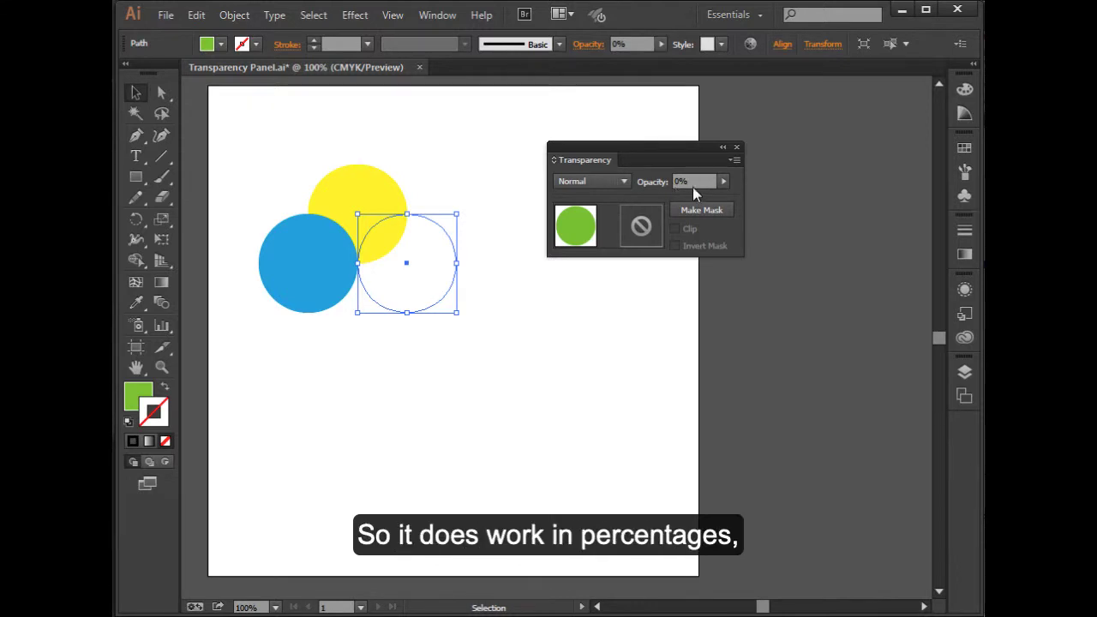
pyautogui.click(680, 180)
pyautogui.write('50')
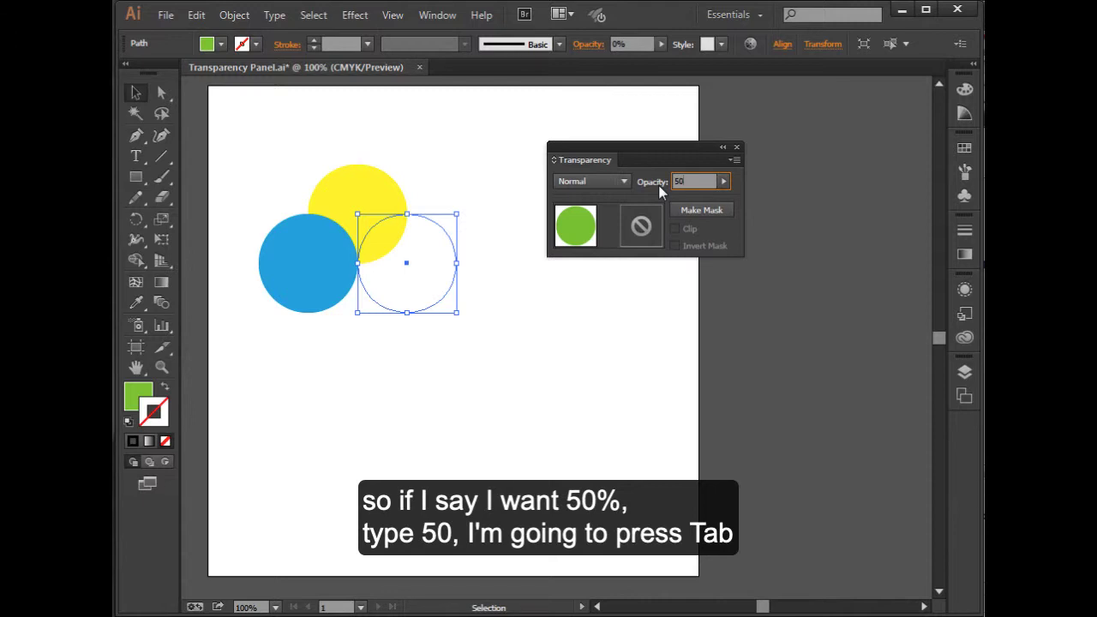
pyautogui.press('Tab')
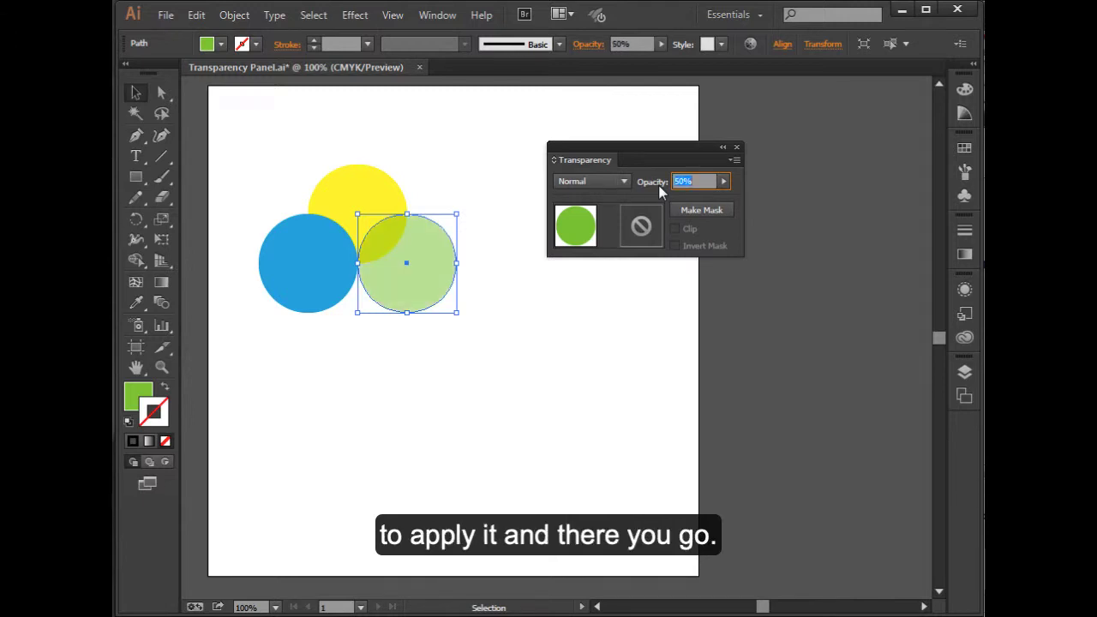
pyautogui.click(492, 343)
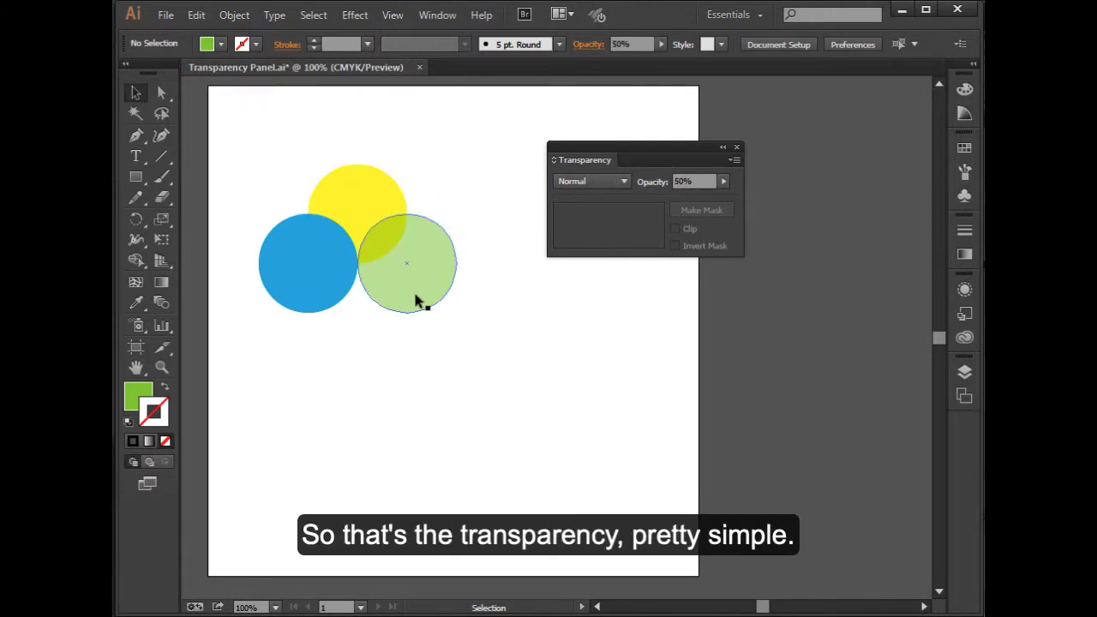
# Step: Set the blue circle's blending mode to Multiply
pyautogui.click(305, 292)
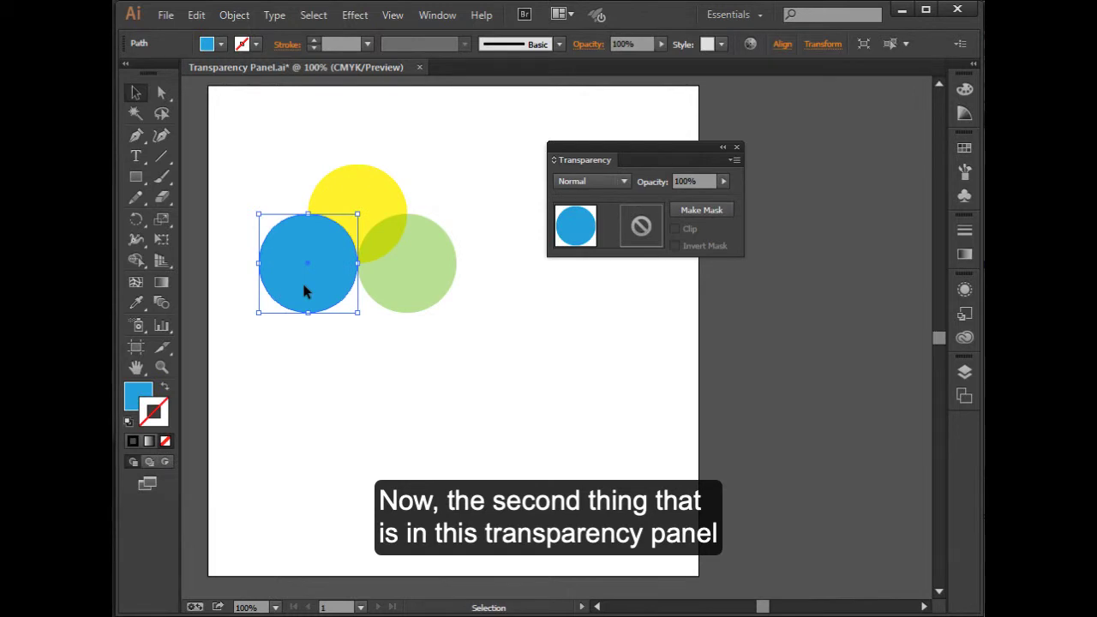
pyautogui.click(625, 181)
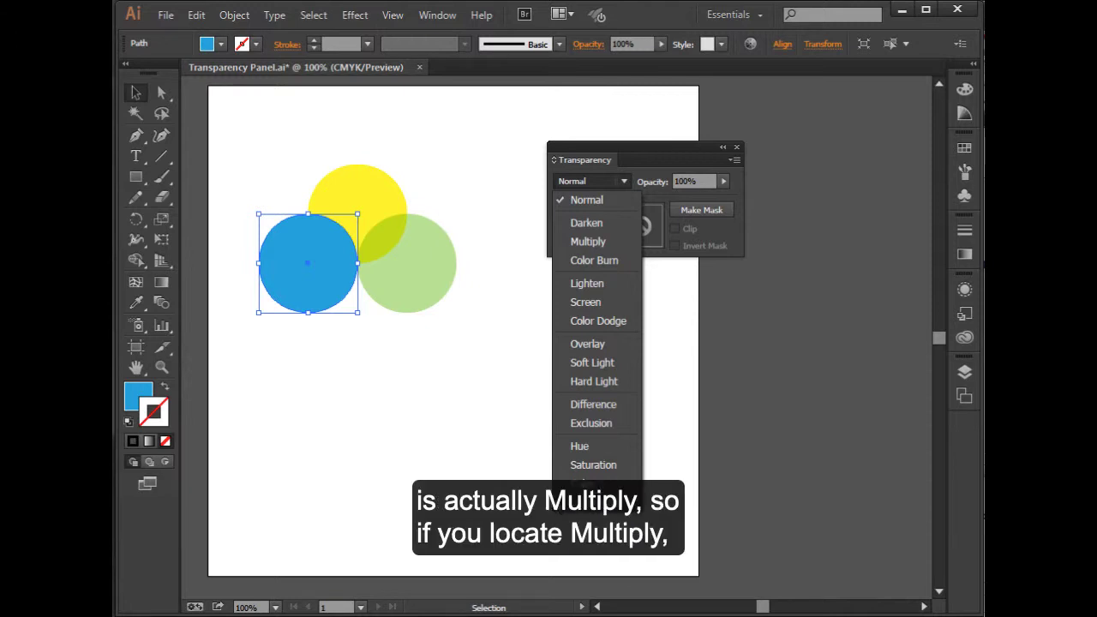
pyautogui.click(613, 242)
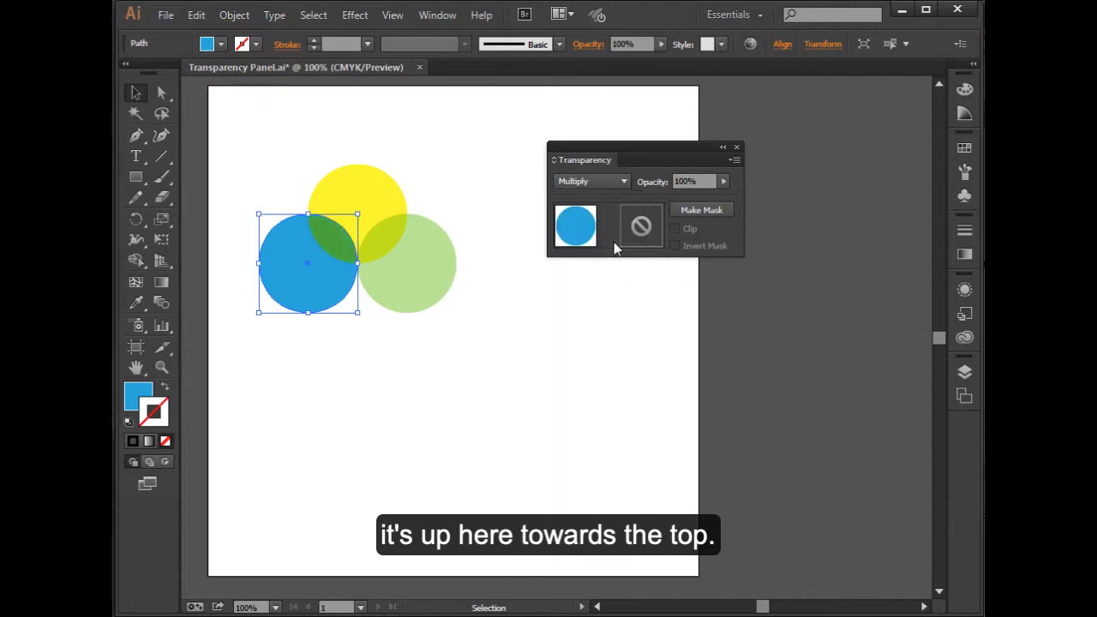
pyautogui.click(373, 430)
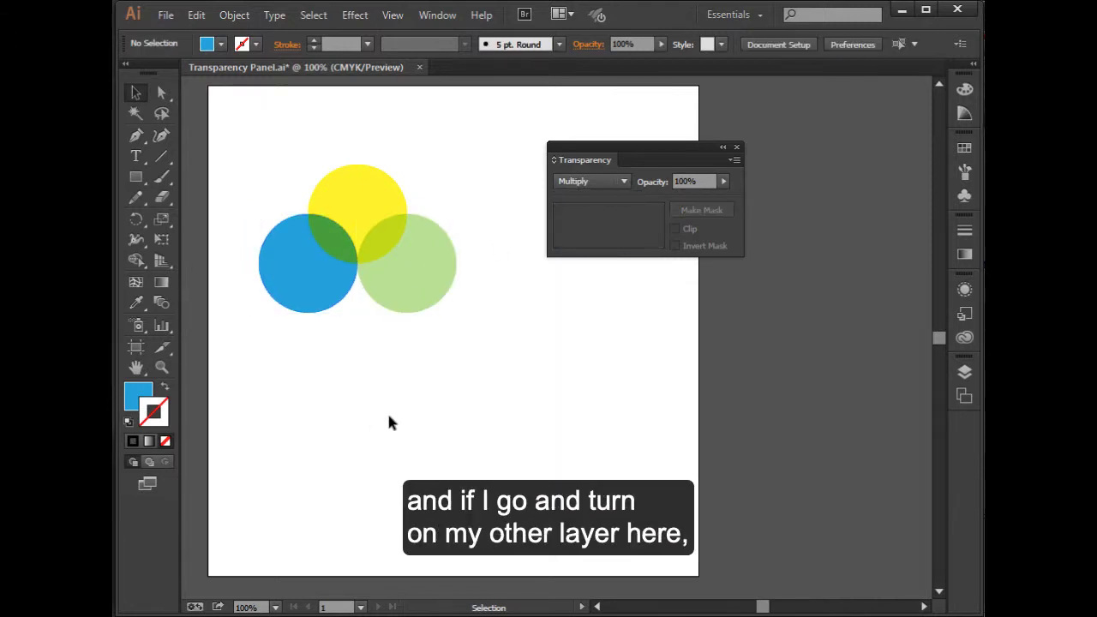
# Step: Show the Blend Modes layer and hide the green circle's path in the Circles layer
pyautogui.click(964, 372)
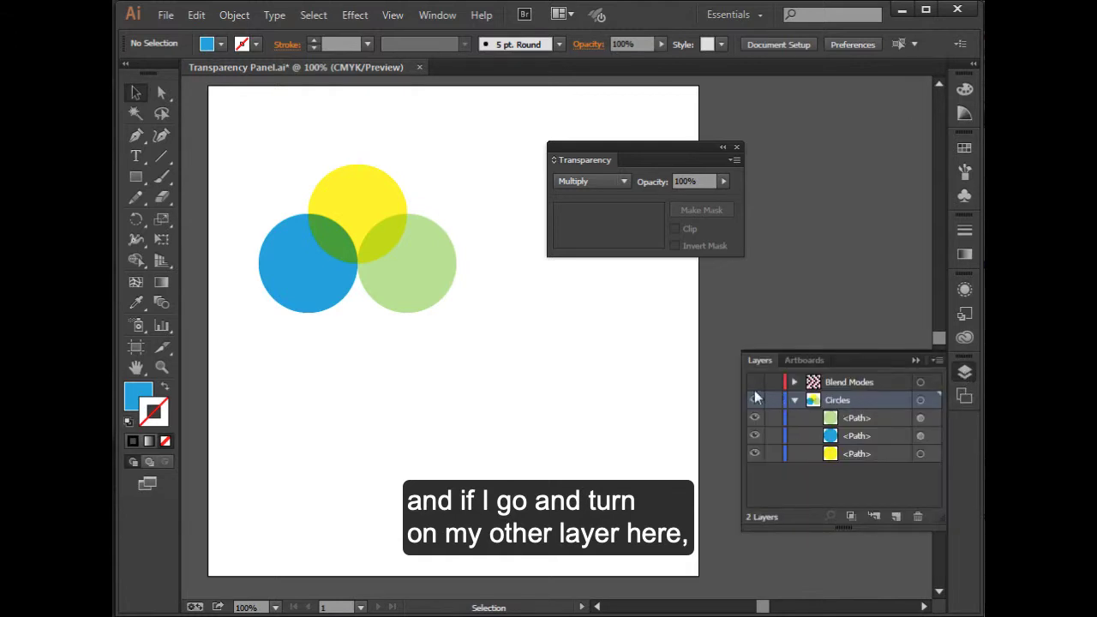
pyautogui.click(754, 382)
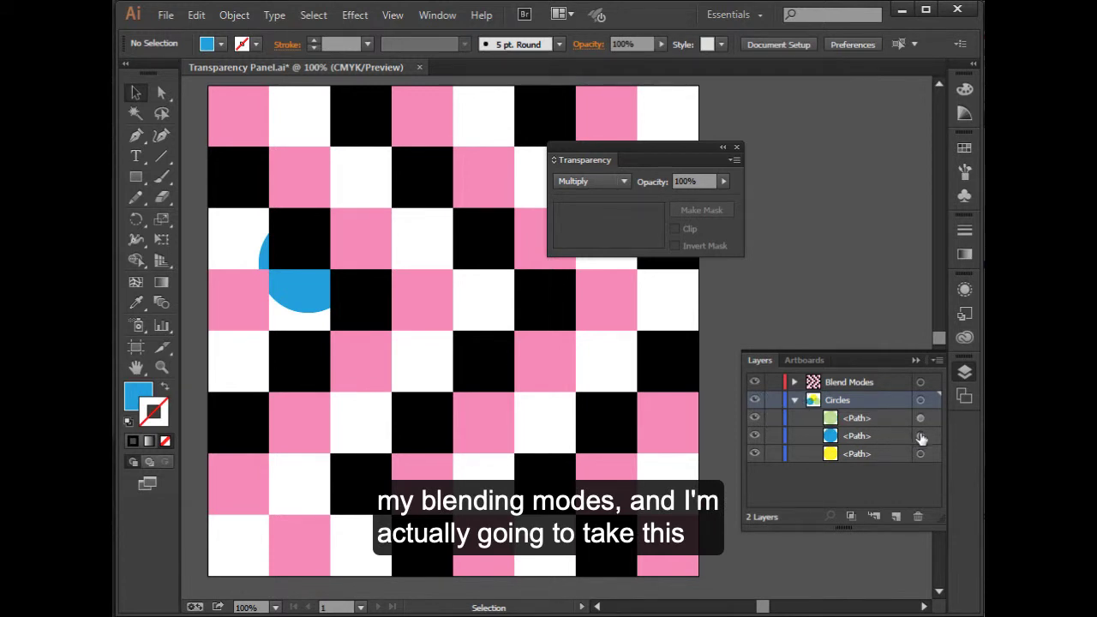
pyautogui.click(882, 435)
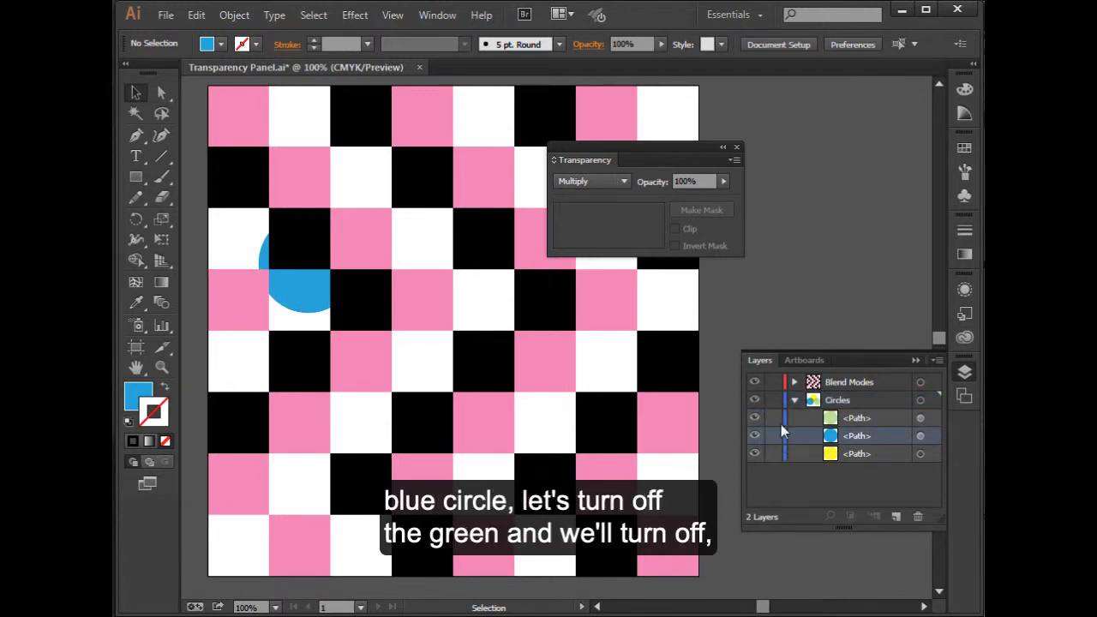
pyautogui.click(754, 417)
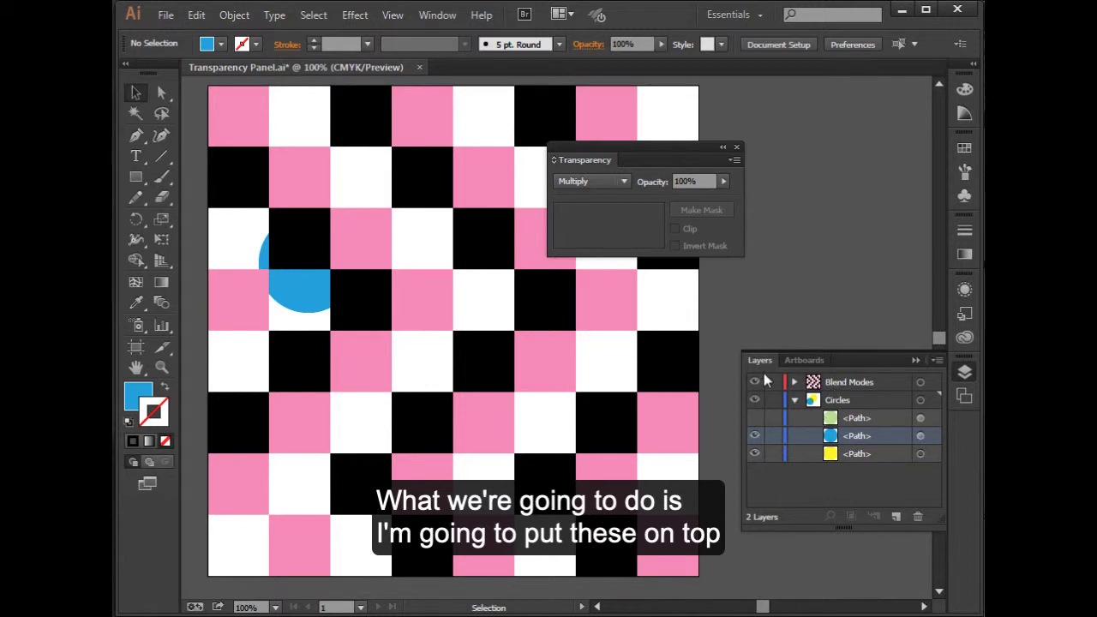
# Step: Move the Circles layer above the Blend Modes layer and show the green circle again
pyautogui.moveTo(843, 400); pyautogui.dragTo(840, 377)
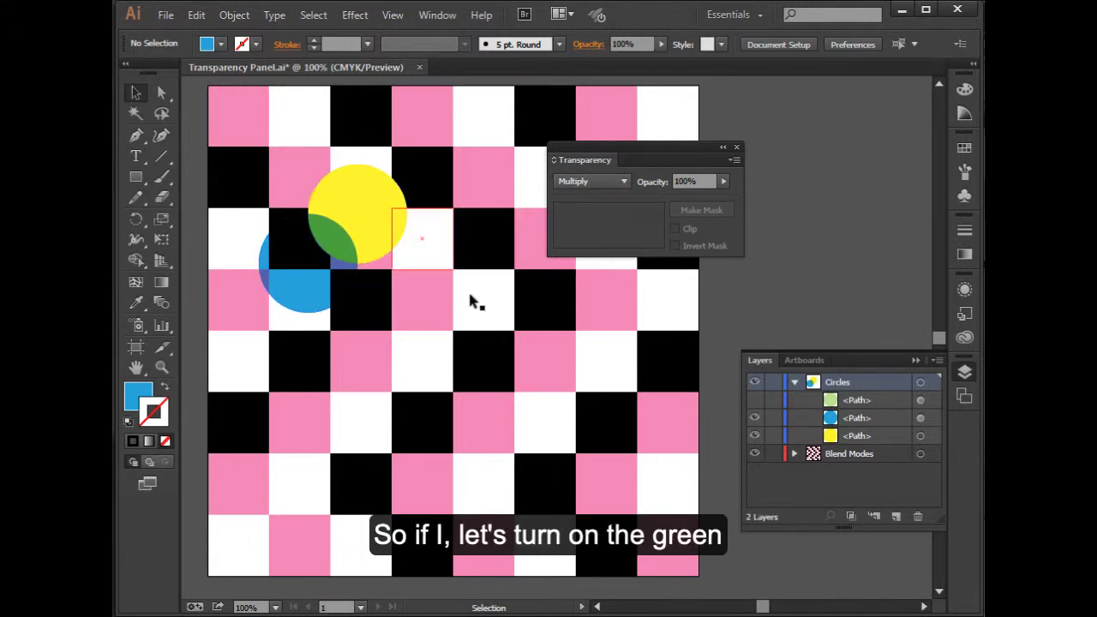
pyautogui.click(756, 400)
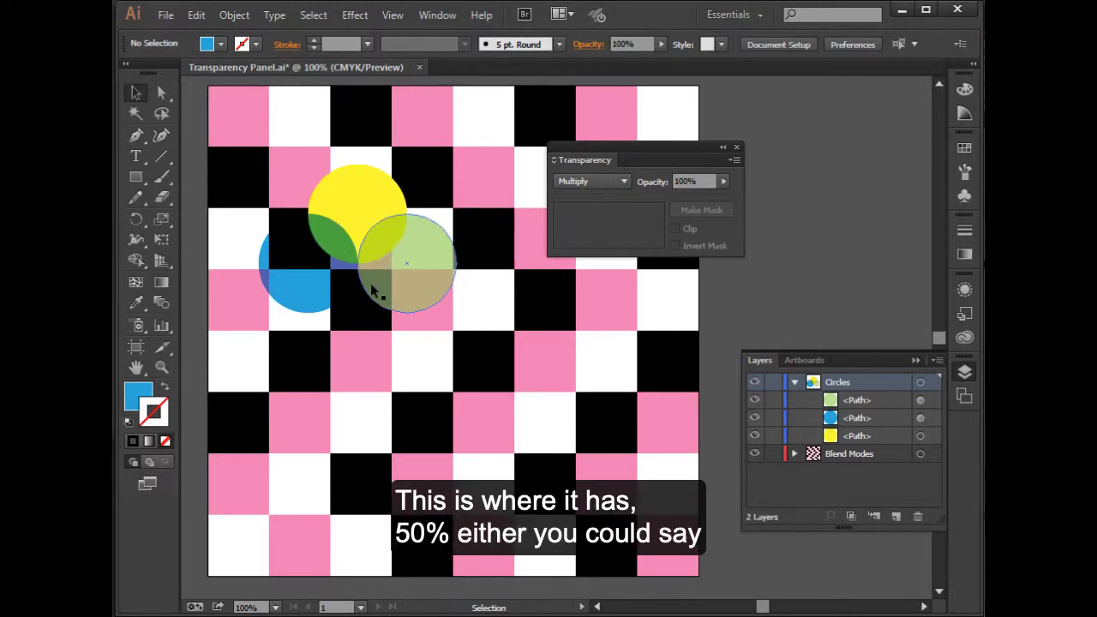
# Step: Inspect the transparency of the green and blue circles, hiding and reshowing the Blend Modes layer to compare how they blend
pyautogui.click(421, 274)
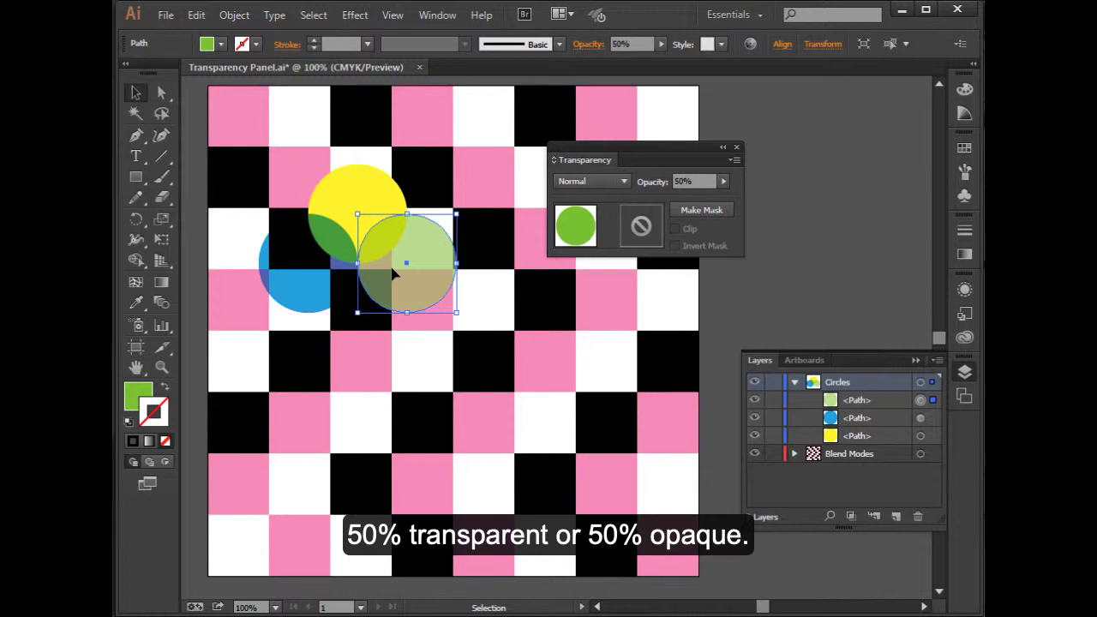
pyautogui.click(311, 291)
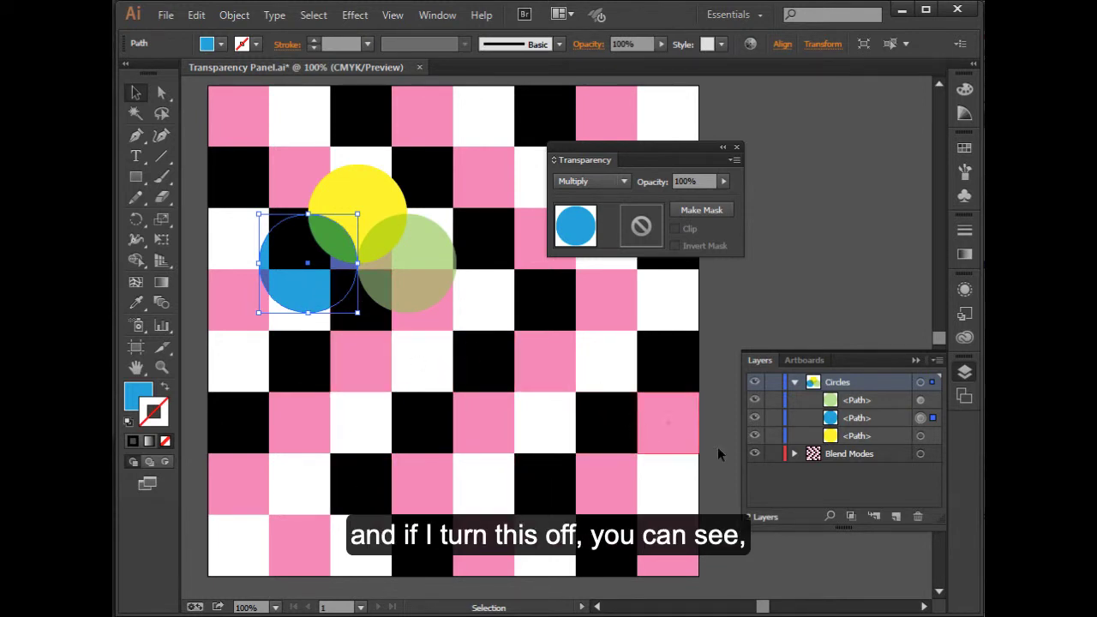
pyautogui.click(755, 455)
pyautogui.click(755, 455)
pyautogui.click(755, 455)
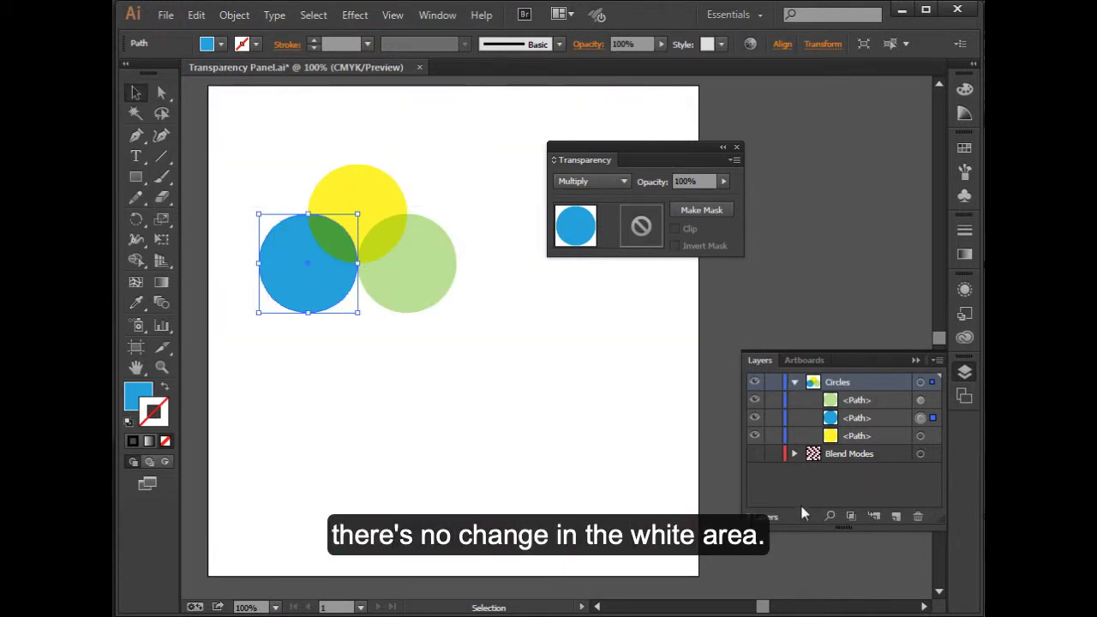
pyautogui.click(754, 454)
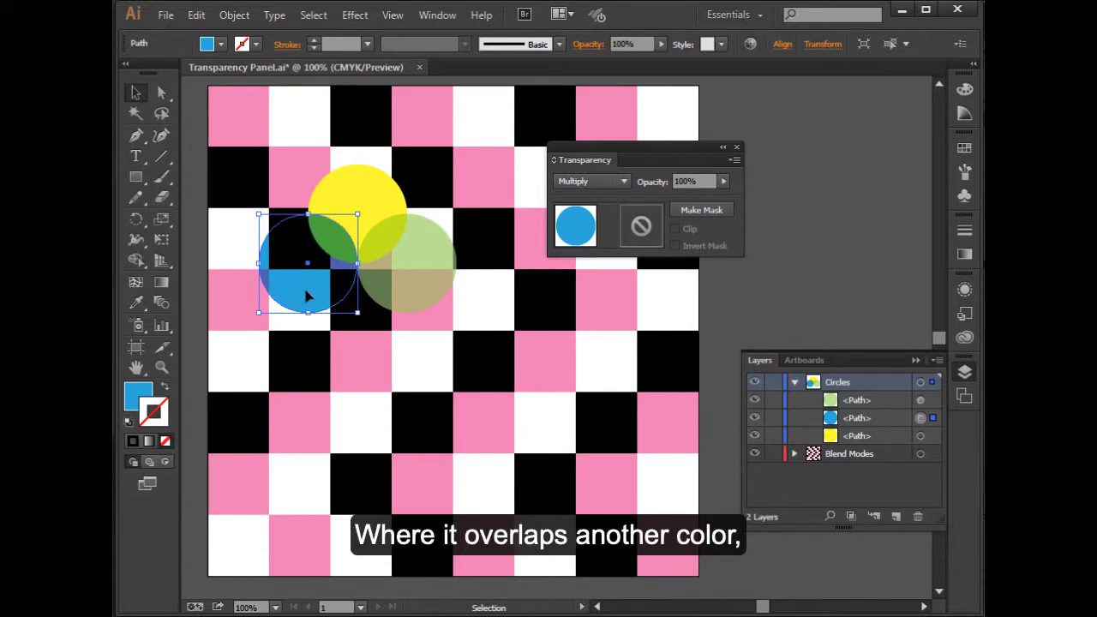
# Step: Move the blue circle and the yellow circle down onto separate groups of white, black and pink tiles
pyautogui.moveTo(307, 293); pyautogui.dragTo(329, 360)
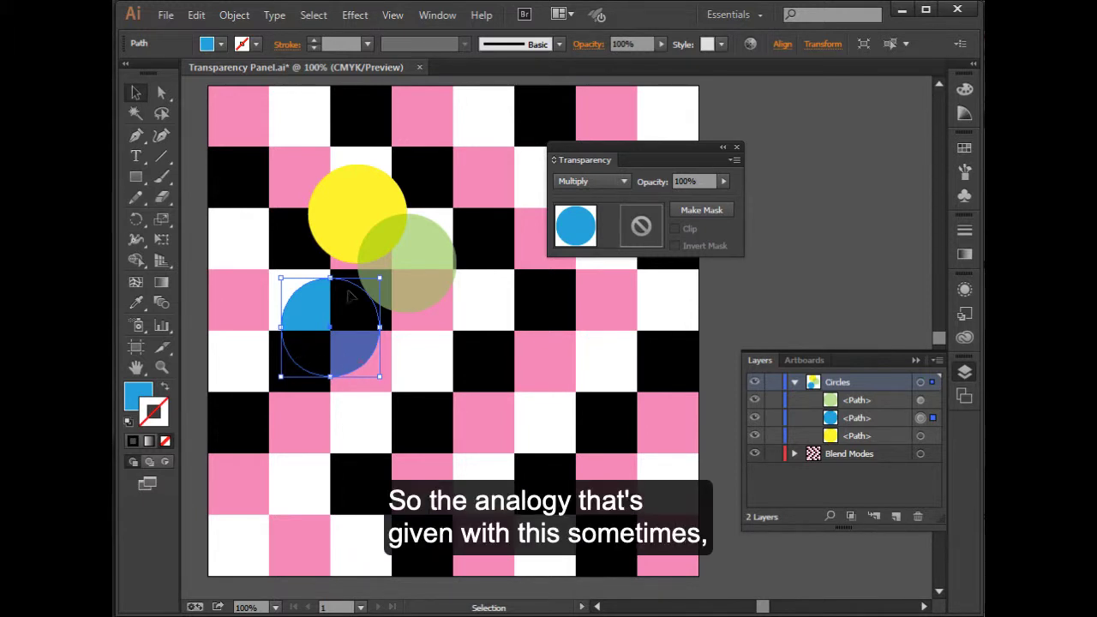
pyautogui.click(344, 228)
pyautogui.moveTo(342, 227); pyautogui.dragTo(438, 407)
# Step: Set the yellow circle's blending mode to Multiply, compare it with the surrounding tiles, and deselect everything
pyautogui.click(622, 182)
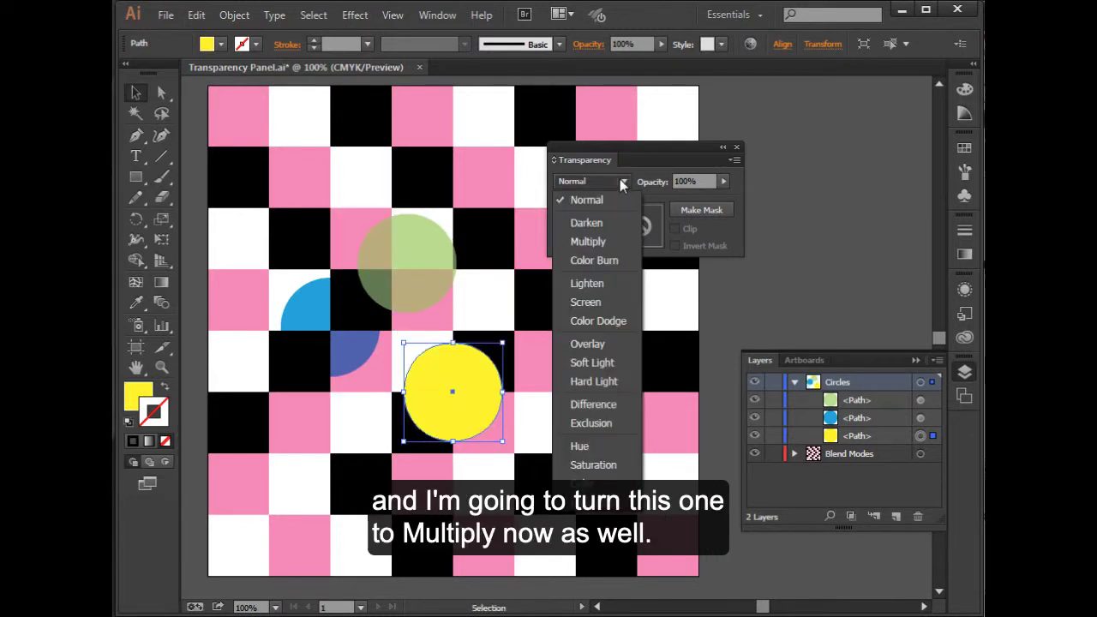
pyautogui.click(597, 239)
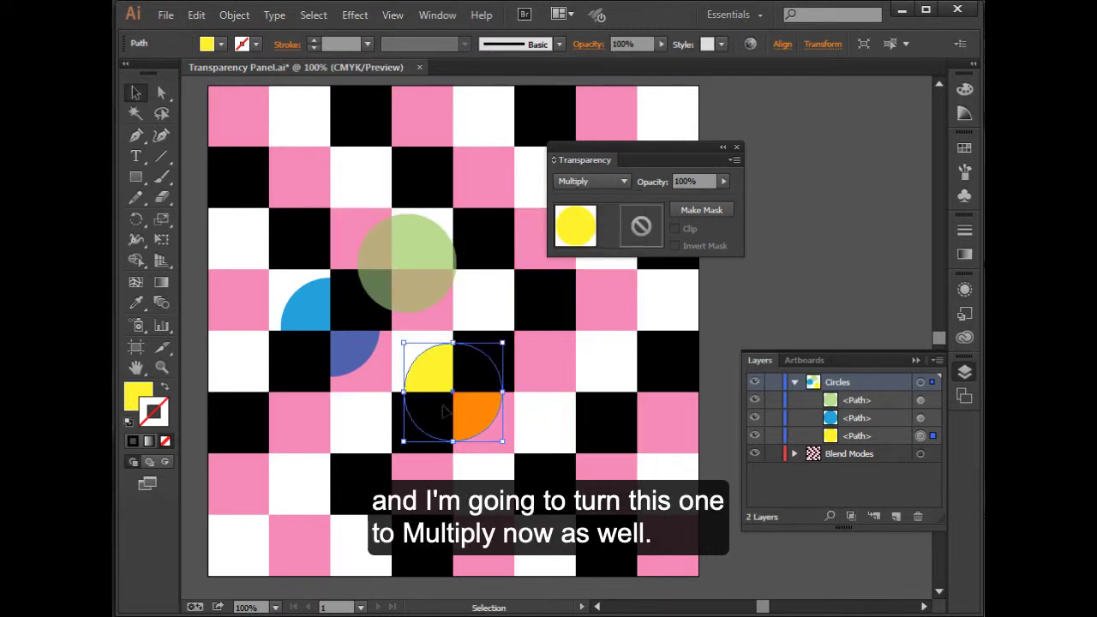
pyautogui.click(412, 336)
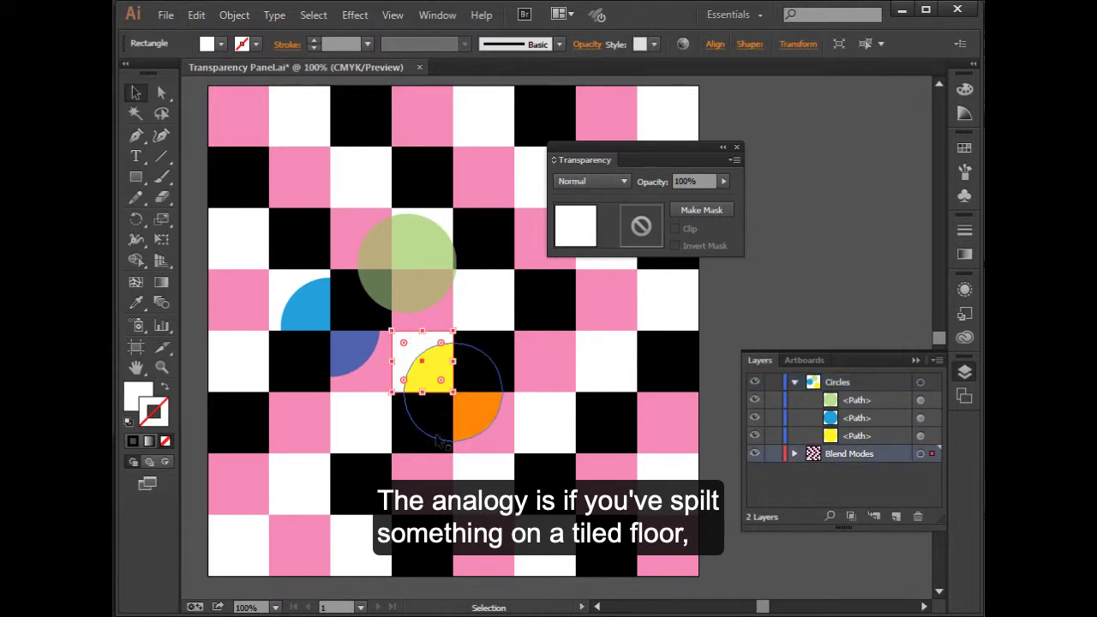
pyautogui.click(518, 367)
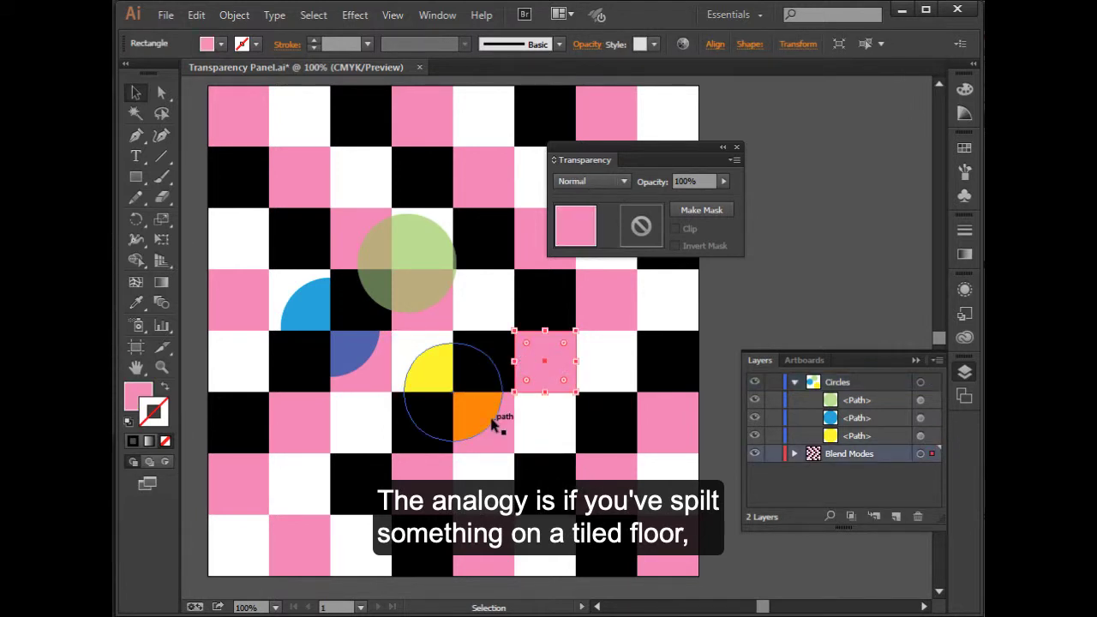
pyautogui.click(452, 377)
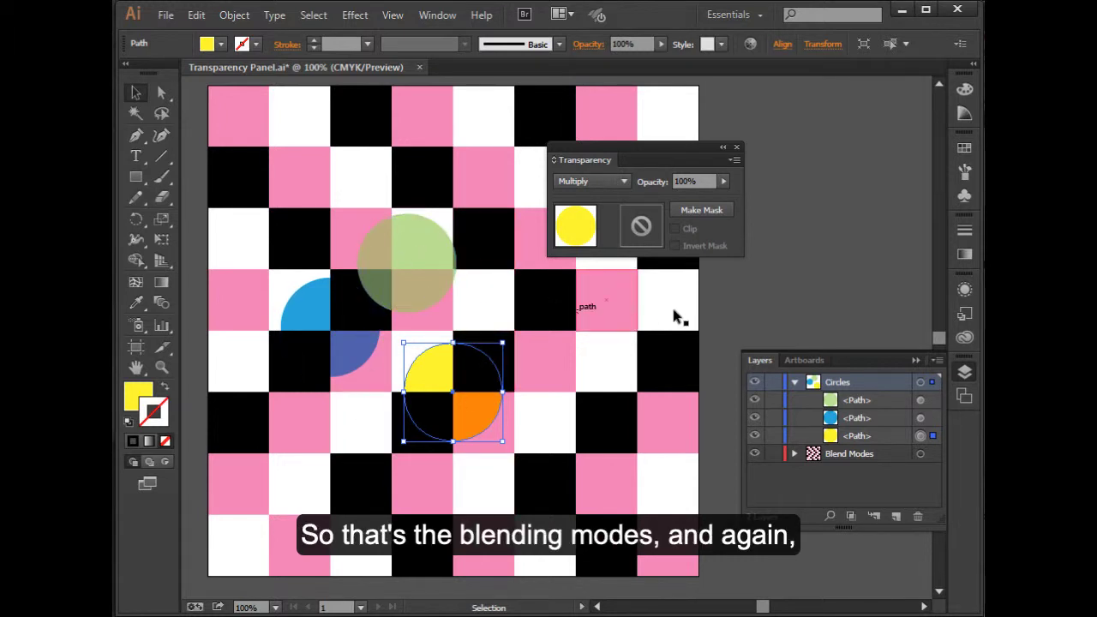
pyautogui.click(726, 321)
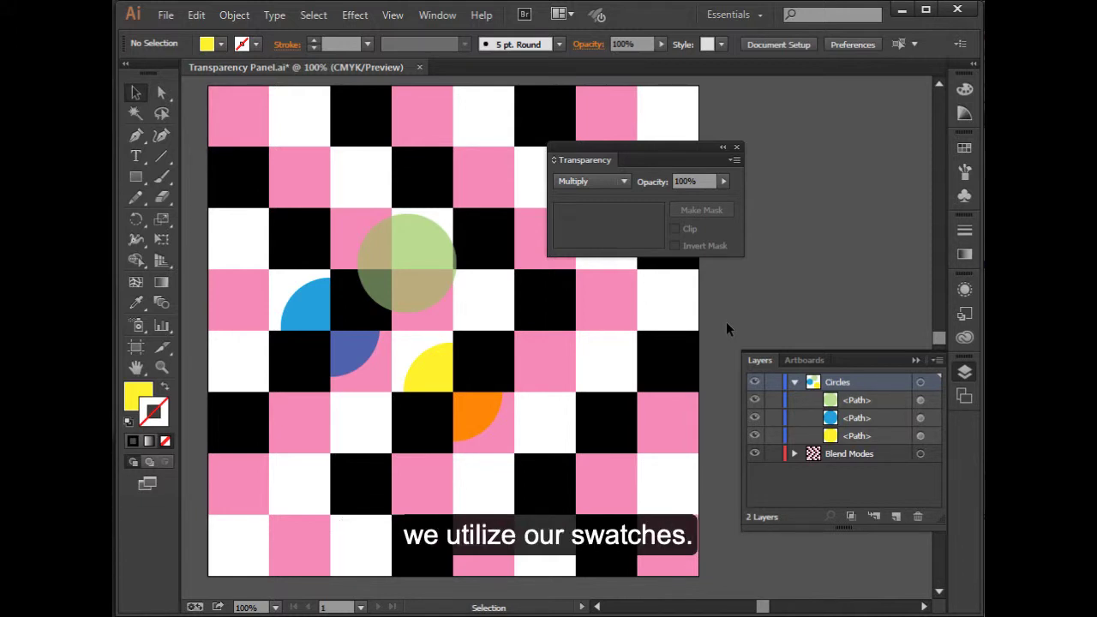
# Step: Dock the Transparency panel and float the Swatches and Color panels one above the other beside the artwork
pyautogui.click(968, 150)
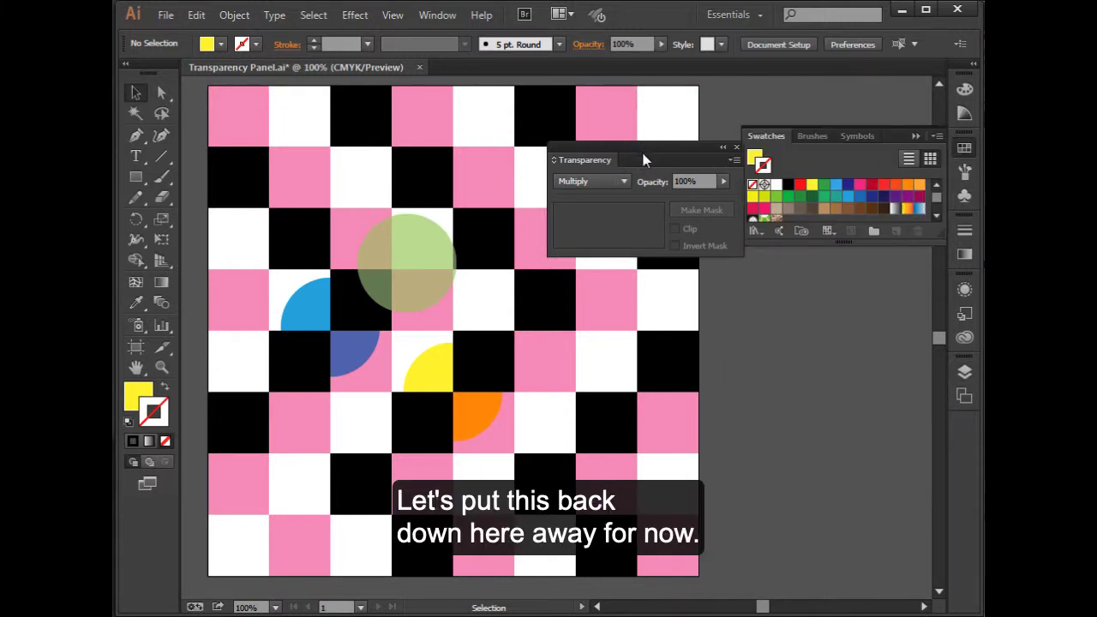
pyautogui.moveTo(641, 149); pyautogui.dragTo(951, 412)
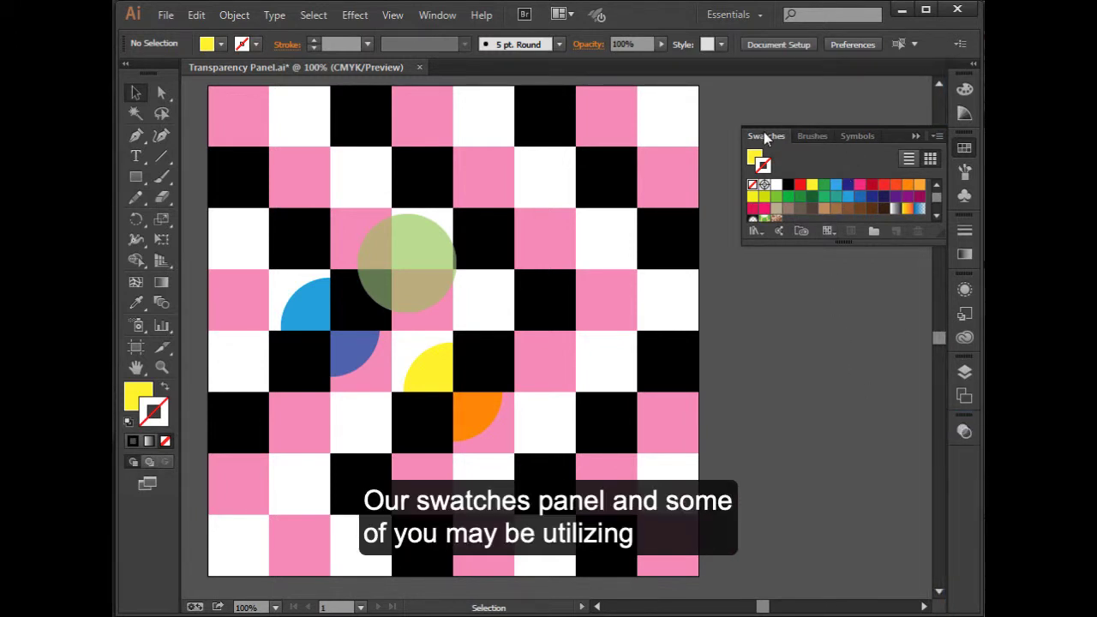
pyautogui.moveTo(765, 135); pyautogui.dragTo(720, 120)
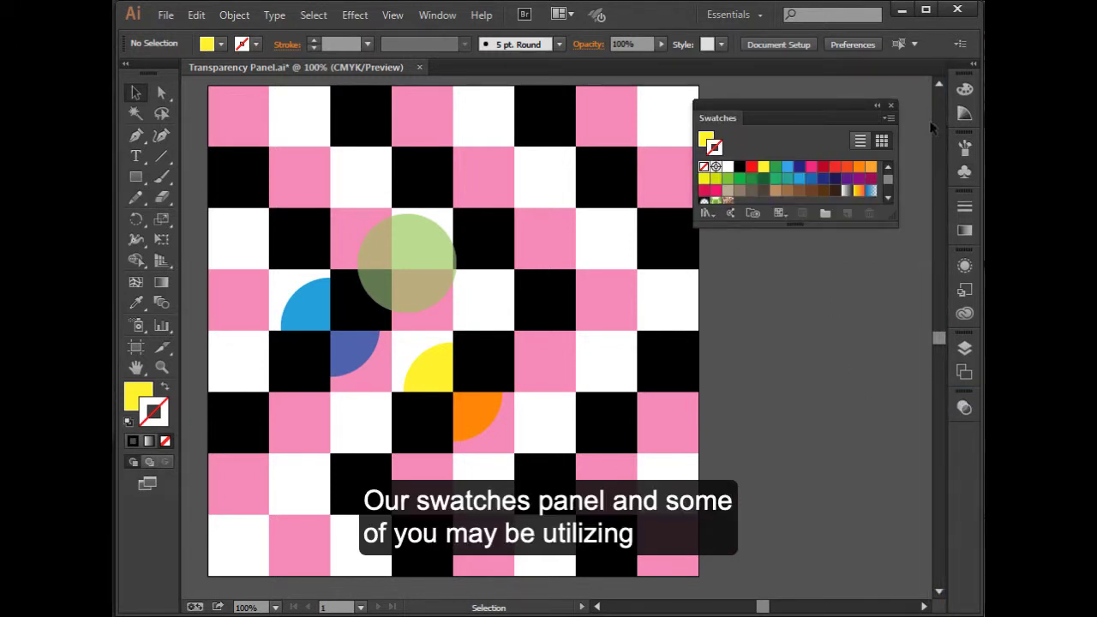
pyautogui.click(965, 89)
pyautogui.moveTo(773, 79); pyautogui.dragTo(723, 239)
pyautogui.click(915, 78)
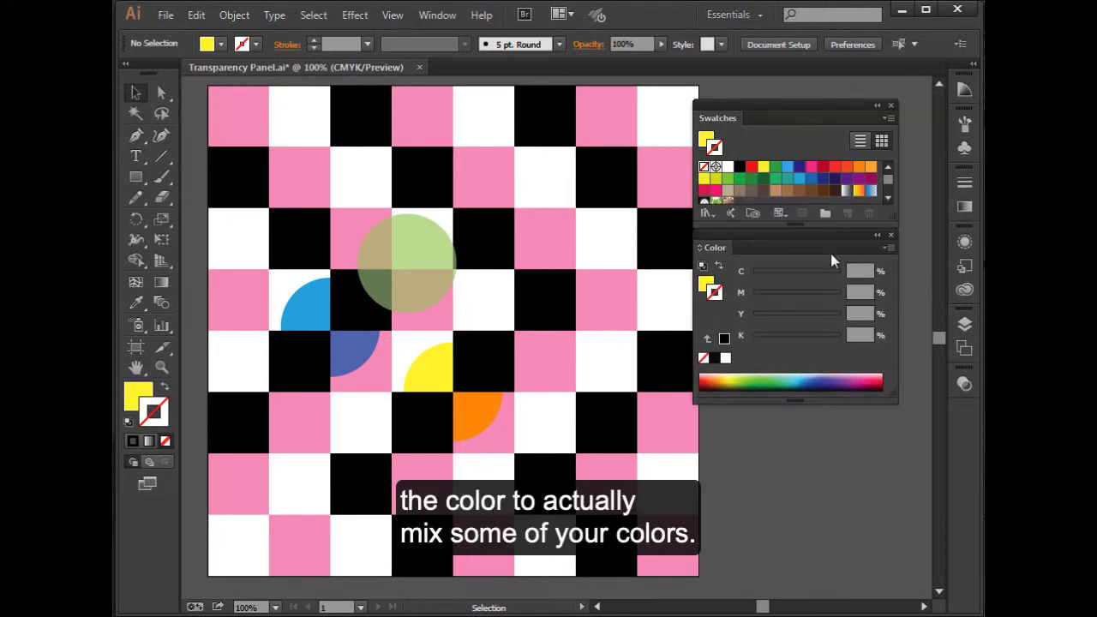
pyautogui.moveTo(839, 234); pyautogui.dragTo(840, 243)
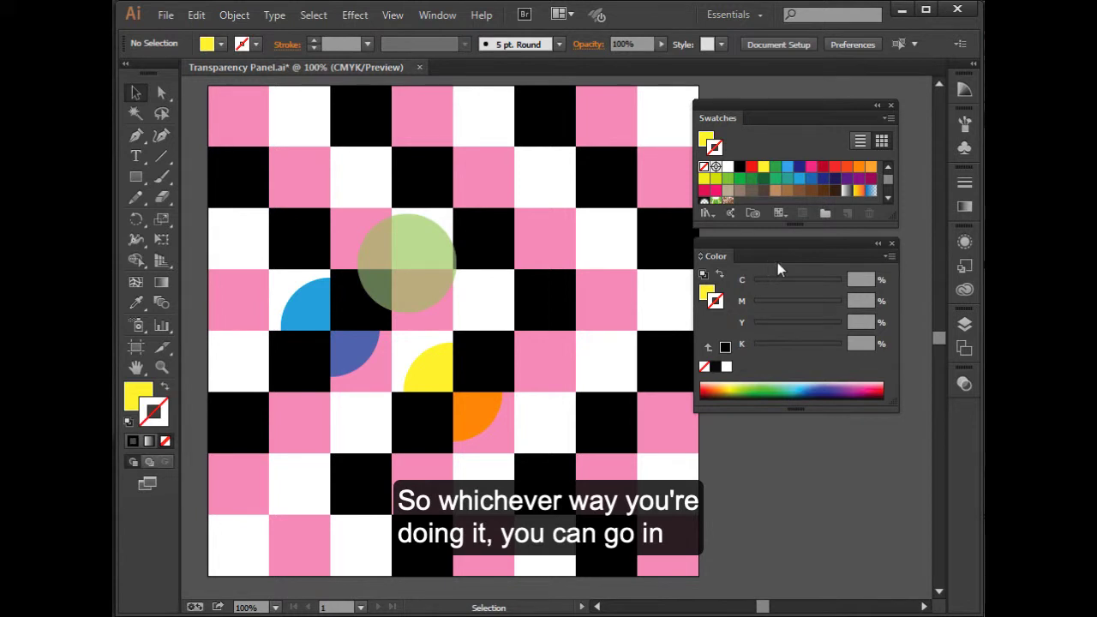
# Step: Open the Color Picker for the yellow fill, centre it over the artwork, and set the hue to 360°
pyautogui.click(710, 293)
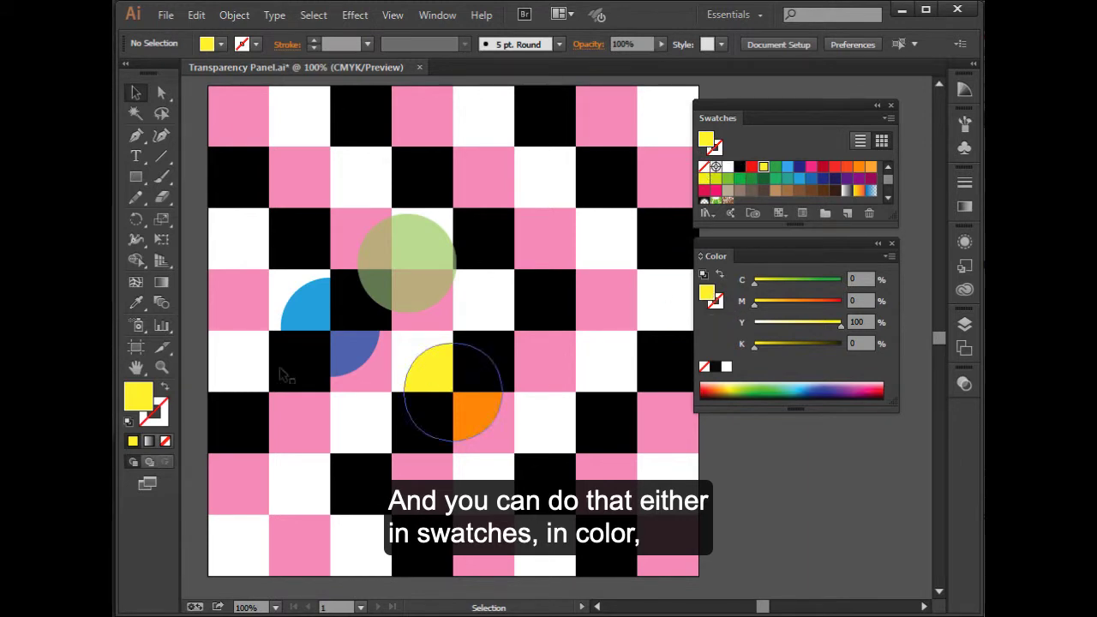
pyautogui.doubleClick(709, 294)
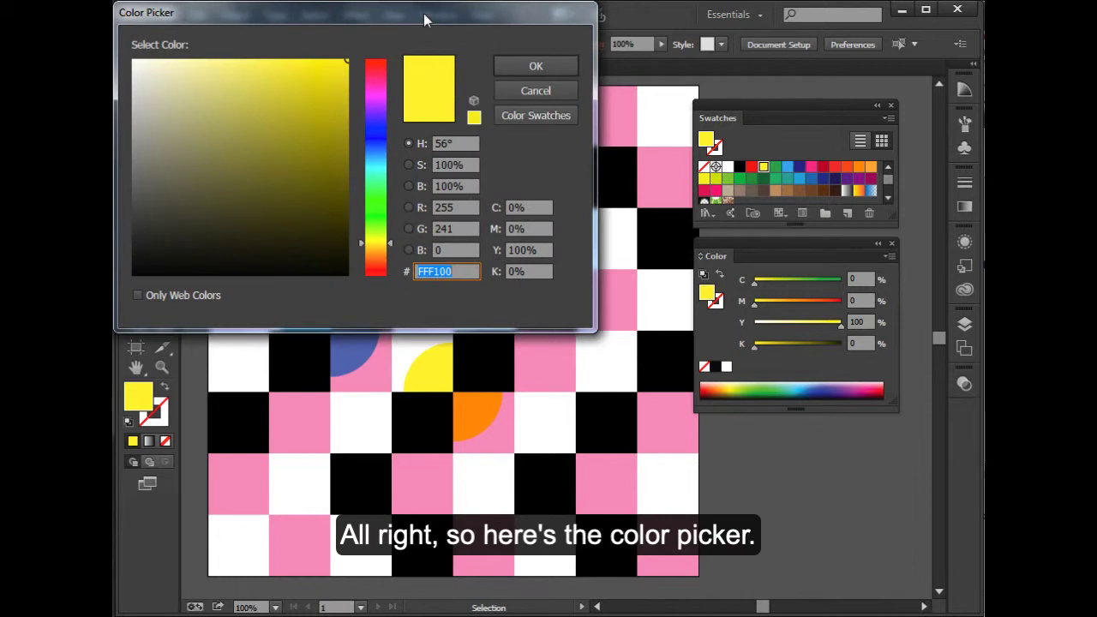
pyautogui.moveTo(424, 14); pyautogui.dragTo(567, 157)
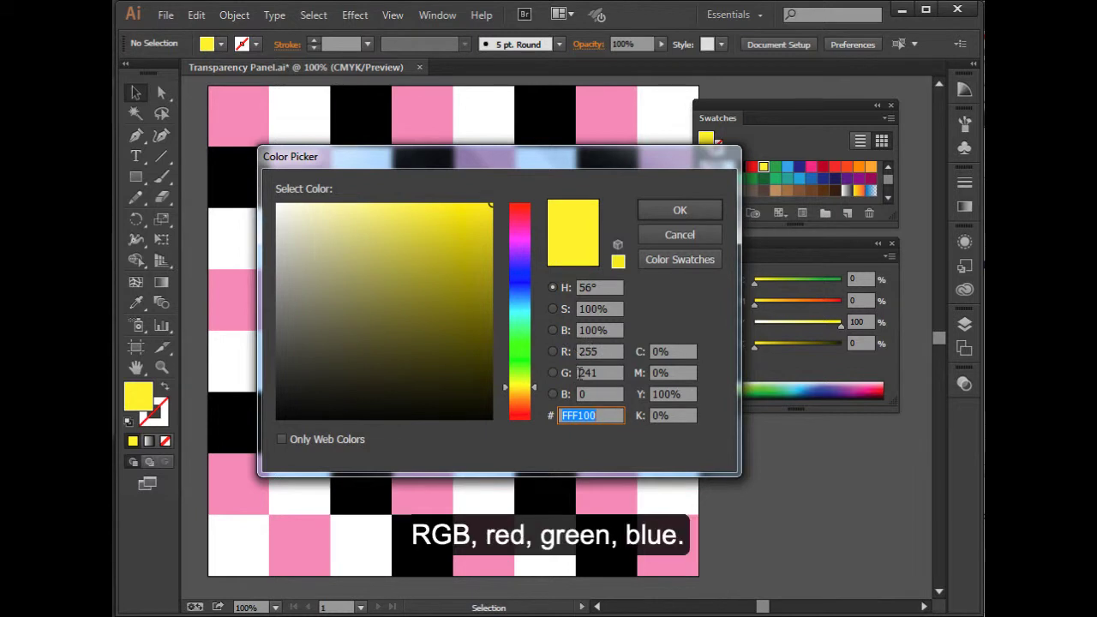
pyautogui.click(600, 414)
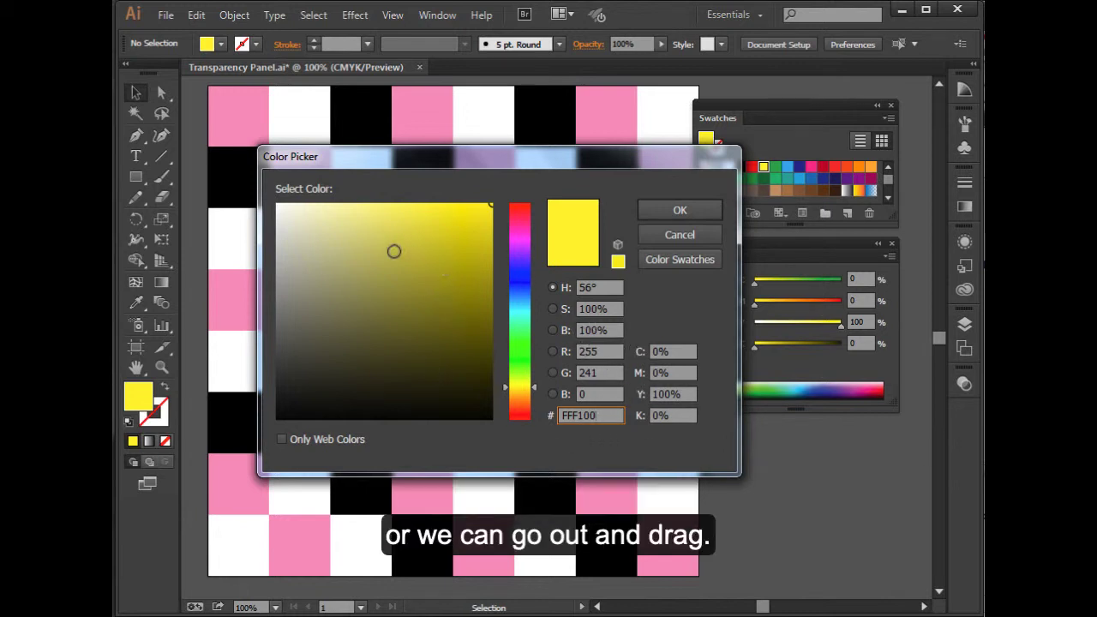
pyautogui.moveTo(517, 277); pyautogui.dragTo(531, 192)
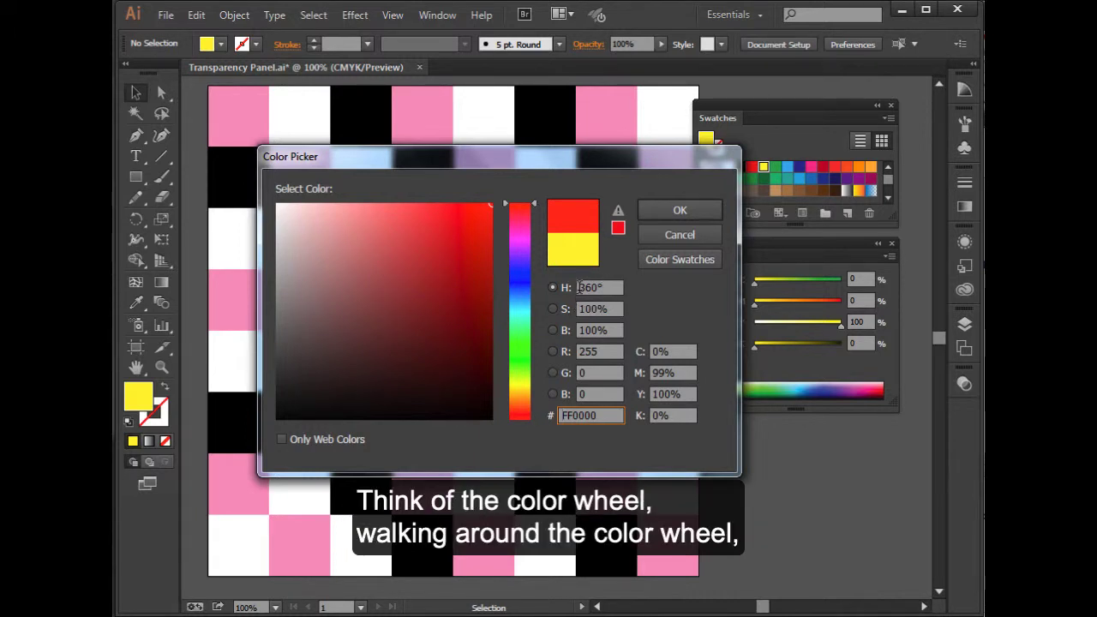
pyautogui.moveTo(533, 206)
pyautogui.mouseDown()
pyautogui.moveTo(543, 390)
pyautogui.moveTo(539, 195)
pyautogui.mouseUp()
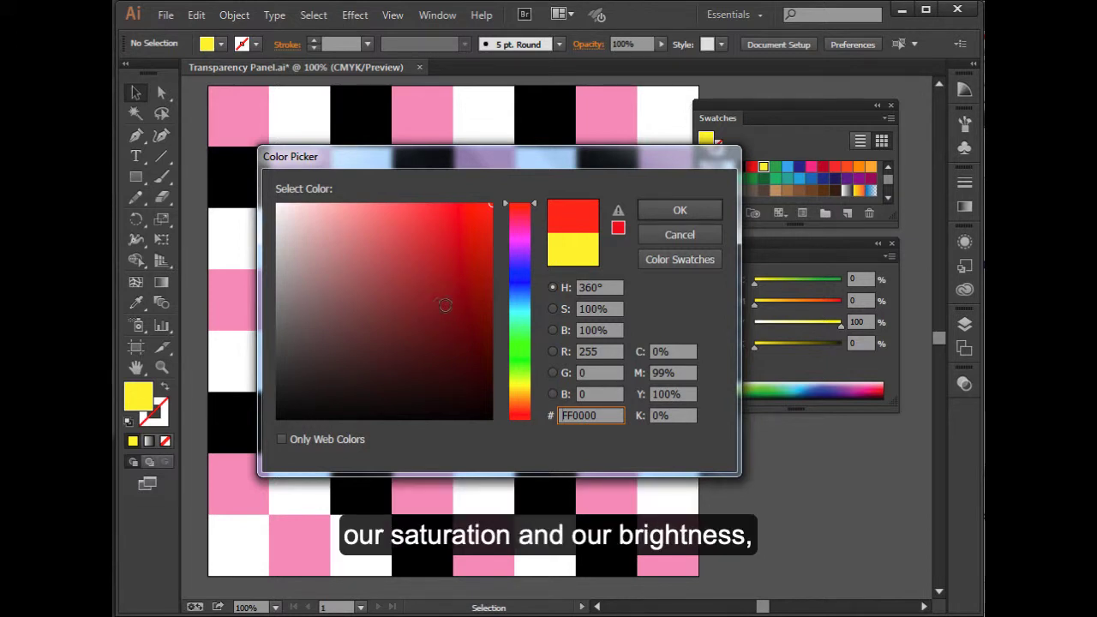
# Step: Set the colour's saturation to 0% and back to 100% to compare the results
pyautogui.click(600, 309)
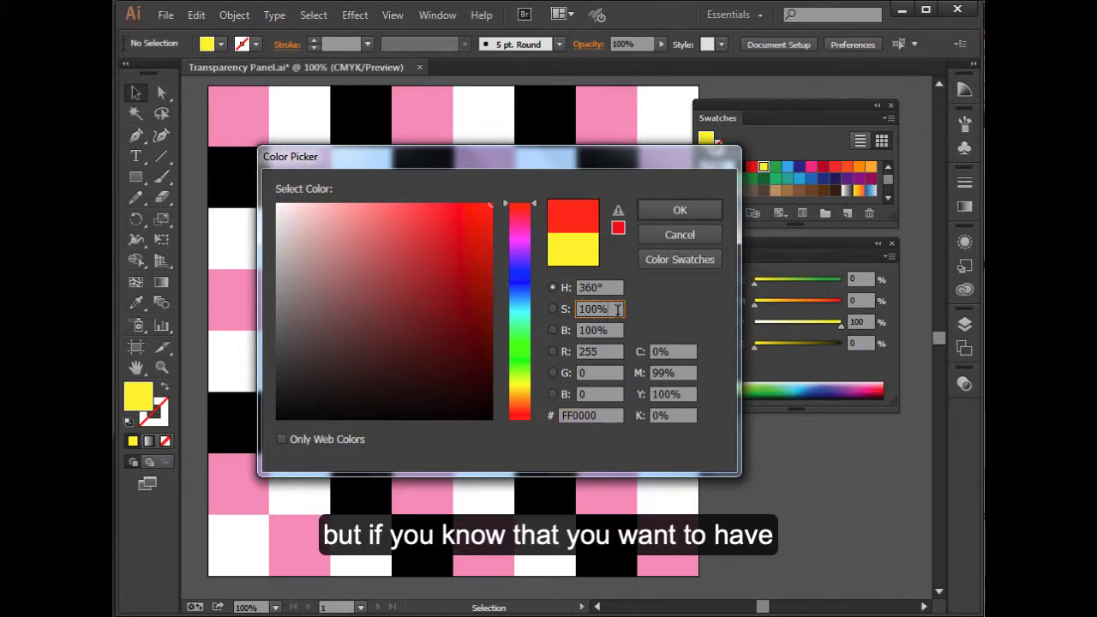
pyautogui.moveTo(618, 310); pyautogui.dragTo(546, 323)
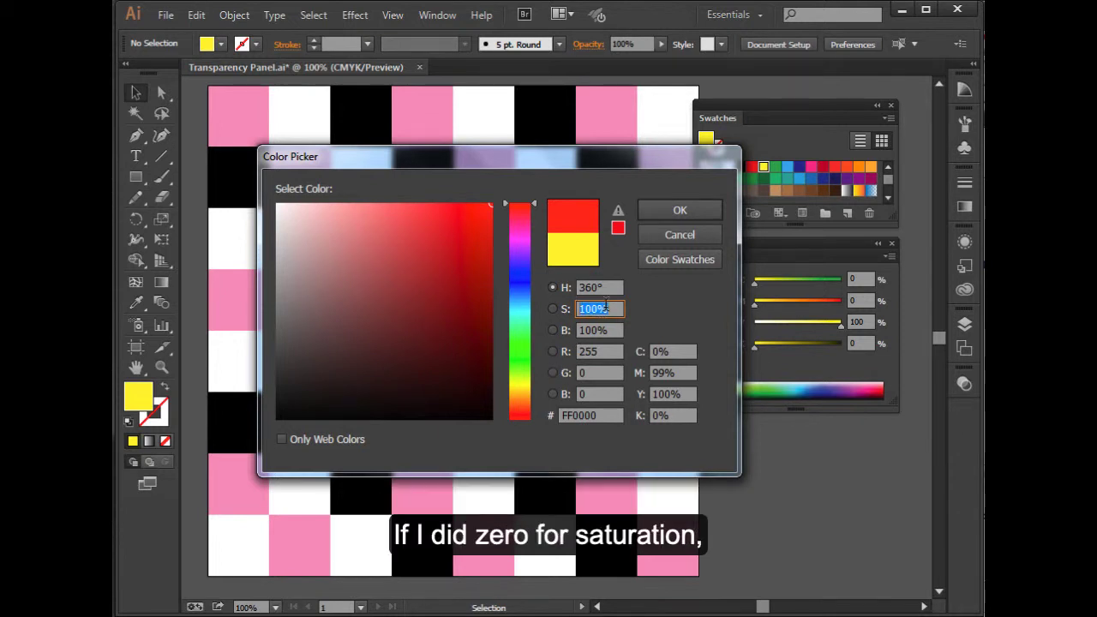
pyautogui.write('0')
pyautogui.press('Tab')
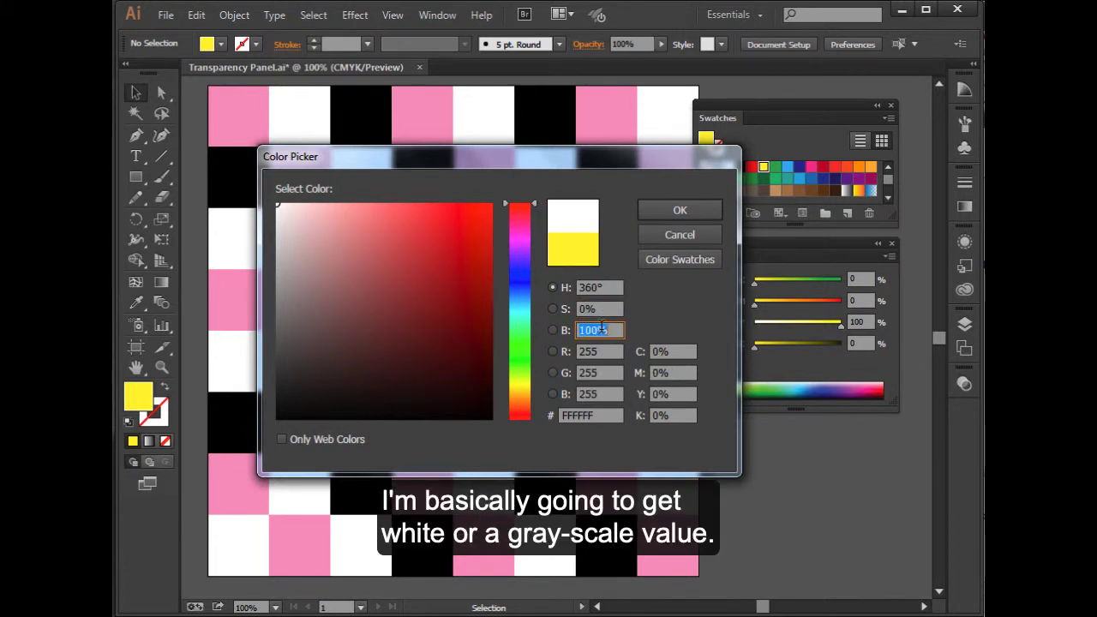
pyautogui.click(600, 308)
pyautogui.write('1')
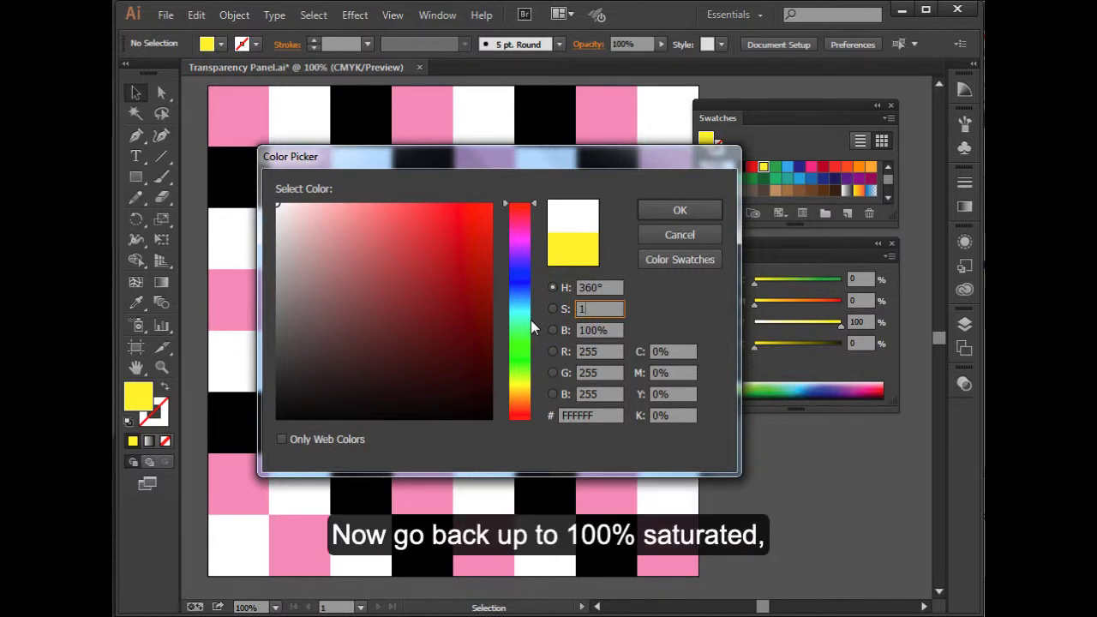
pyautogui.write('00')
pyautogui.press('Tab')
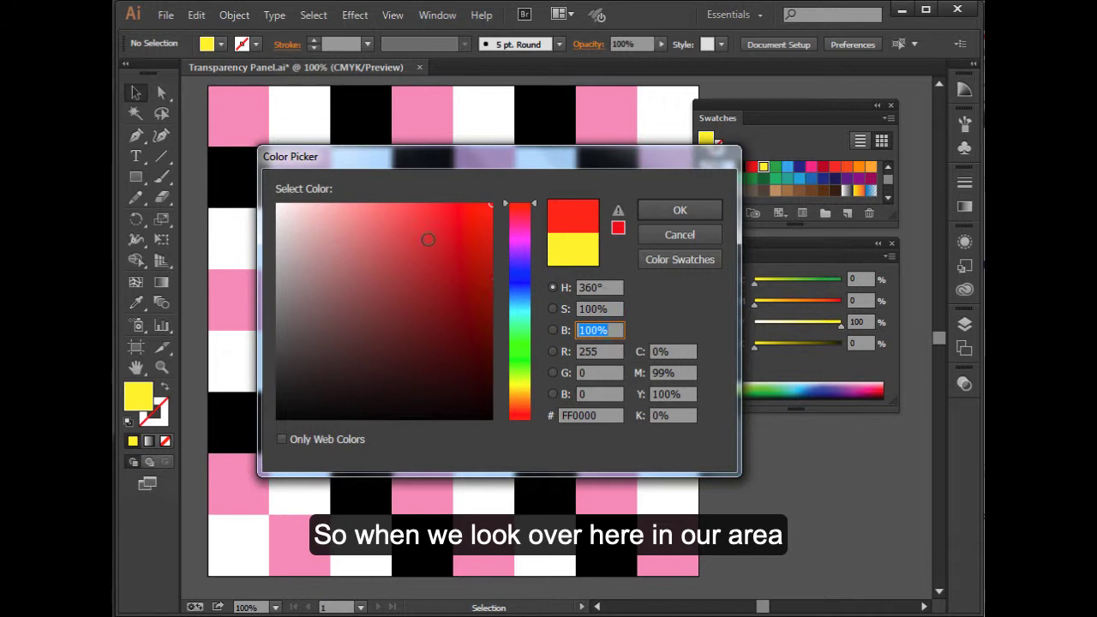
# Step: Try muted shades of red in the Color Picker, choose one with 71% saturation and 76% brightness, and convert it to the nearest web-safe colour
pyautogui.moveTo(381, 272)
pyautogui.mouseDown()
pyautogui.moveTo(321, 308)
pyautogui.moveTo(335, 262)
pyautogui.mouseUp()
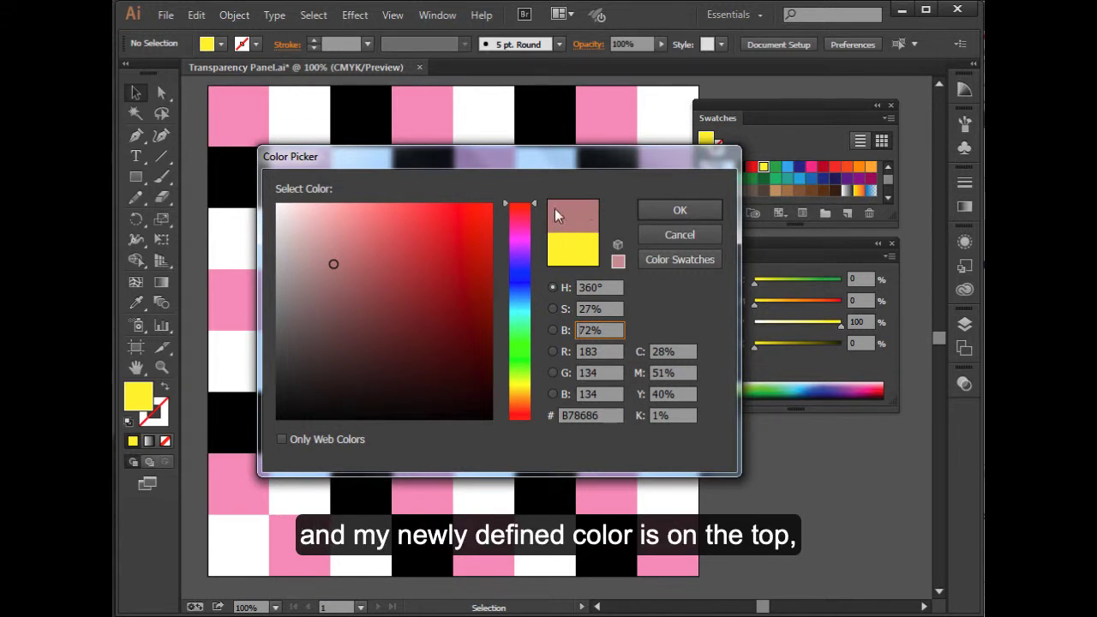
pyautogui.moveTo(334, 264)
pyautogui.mouseDown()
pyautogui.moveTo(365, 277)
pyautogui.moveTo(370, 251)
pyautogui.moveTo(340, 257)
pyautogui.mouseUp()
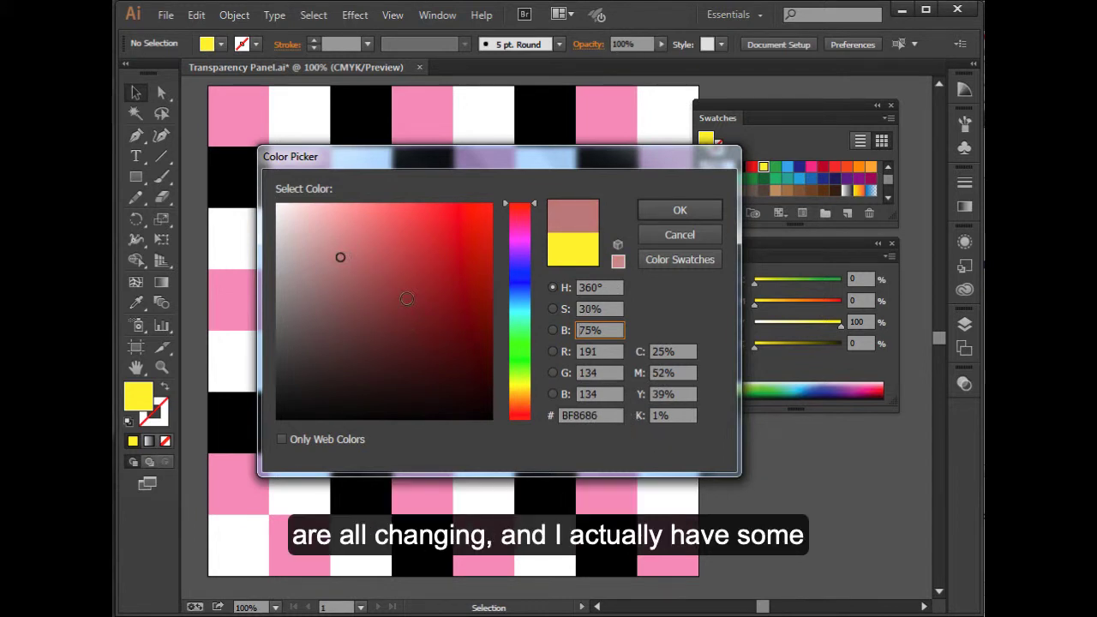
pyautogui.moveTo(407, 299); pyautogui.dragTo(429, 256)
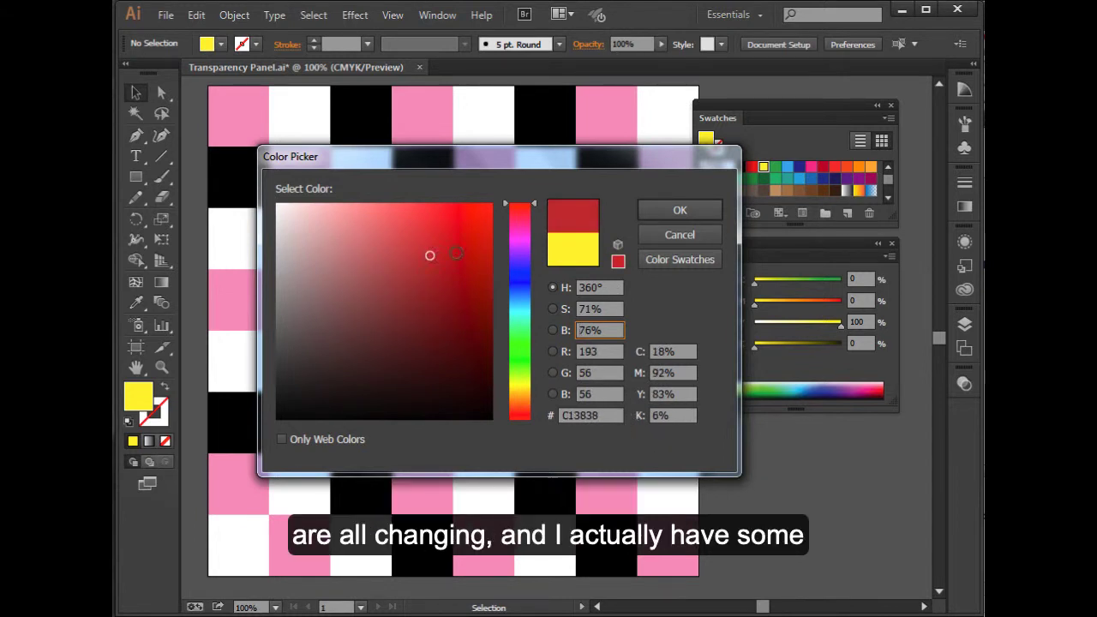
pyautogui.click(616, 250)
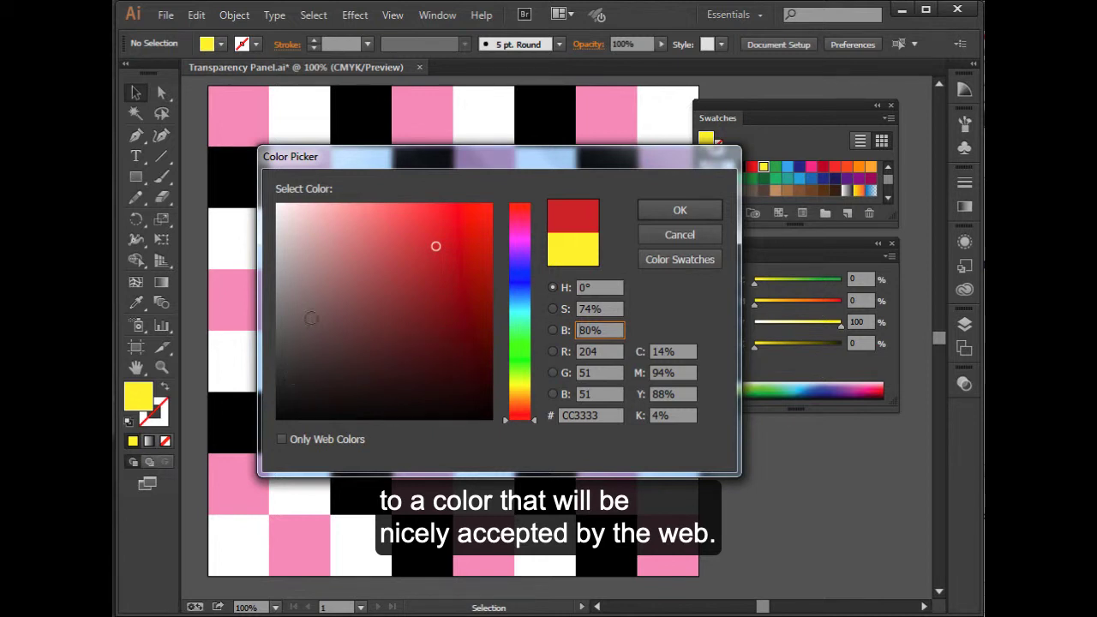
# Step: Reduce the red to 50% saturation and 65% brightness, and shift its hue to 347°
pyautogui.moveTo(435, 246)
pyautogui.mouseDown()
pyautogui.moveTo(348, 286)
pyautogui.moveTo(396, 347)
pyautogui.moveTo(416, 257)
pyautogui.moveTo(346, 311)
pyautogui.moveTo(311, 264)
pyautogui.moveTo(382, 250)
pyautogui.moveTo(311, 249)
pyautogui.moveTo(451, 262)
pyautogui.moveTo(354, 269)
pyautogui.moveTo(355, 284)
pyautogui.moveTo(355, 249)
pyautogui.moveTo(346, 364)
pyautogui.moveTo(382, 279)
pyautogui.mouseUp()
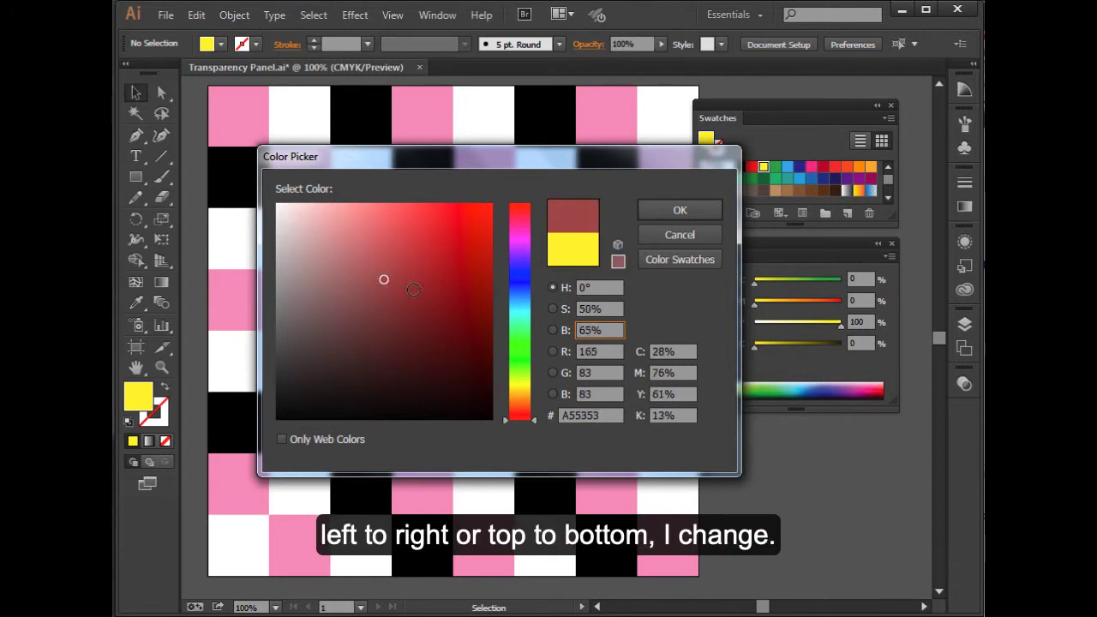
pyautogui.moveTo(533, 423); pyautogui.dragTo(524, 211)
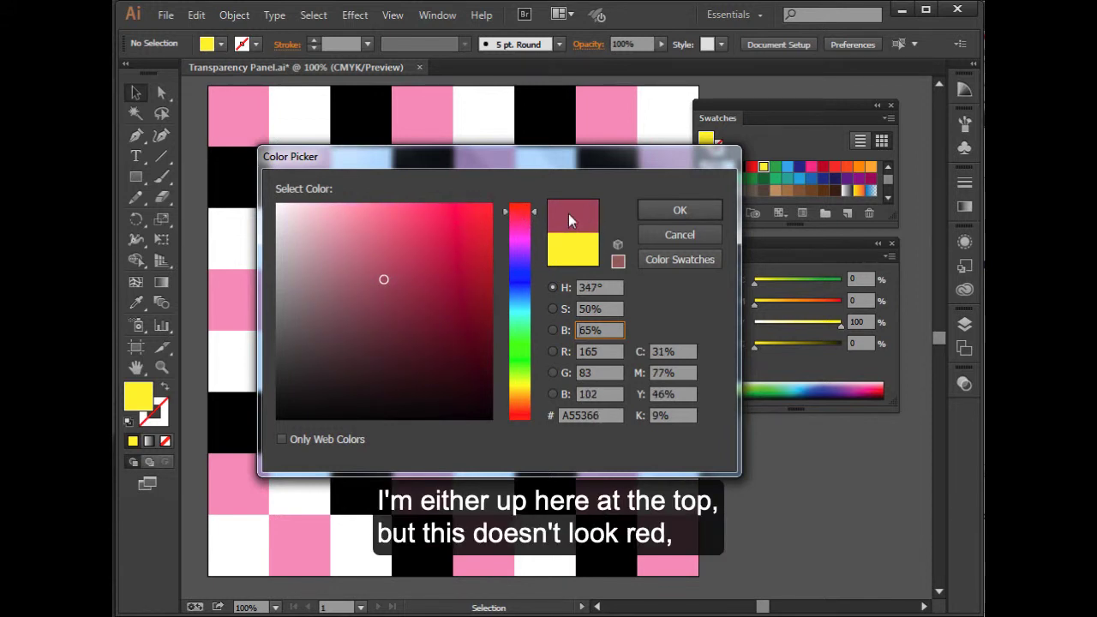
# Step: Compare the hue's extremes by sampling 3%, 40% and 100% saturation at full brightness, black at 0% brightness, and the full-strength colour again
pyautogui.moveTo(382, 281)
pyautogui.mouseDown()
pyautogui.moveTo(391, 314)
pyautogui.moveTo(367, 337)
pyautogui.moveTo(353, 342)
pyautogui.moveTo(389, 325)
pyautogui.moveTo(276, 313)
pyautogui.moveTo(306, 296)
pyautogui.moveTo(489, 306)
pyautogui.moveTo(248, 294)
pyautogui.moveTo(487, 292)
pyautogui.moveTo(334, 296)
pyautogui.moveTo(419, 215)
pyautogui.moveTo(366, 199)
pyautogui.moveTo(385, 198)
pyautogui.moveTo(281, 204)
pyautogui.mouseUp()
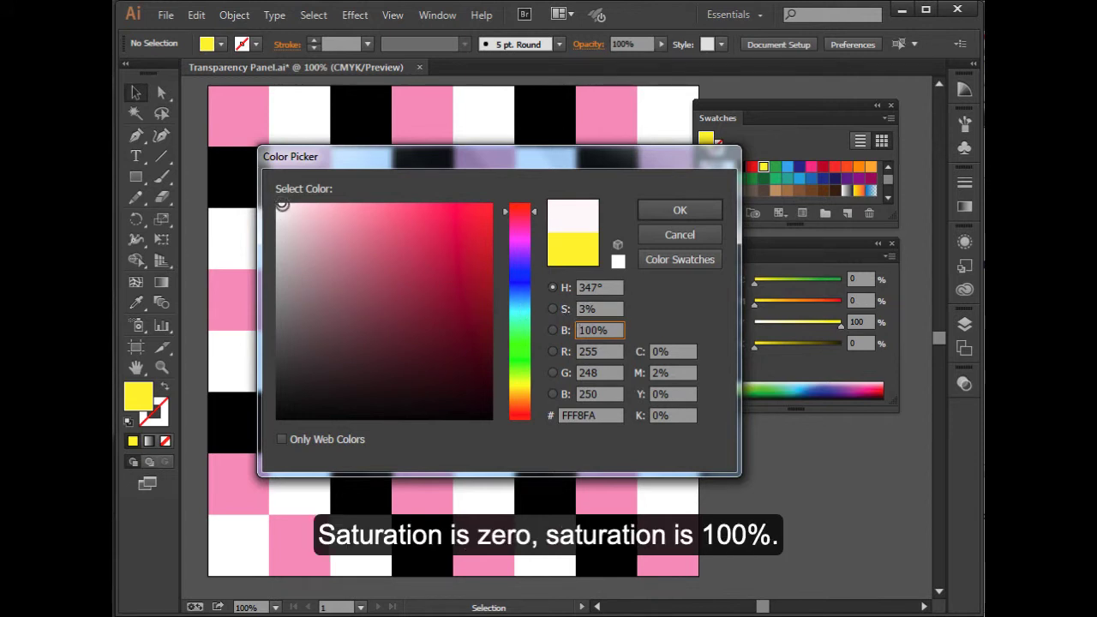
pyautogui.moveTo(281, 205)
pyautogui.mouseDown()
pyautogui.moveTo(264, 203)
pyautogui.moveTo(514, 201)
pyautogui.moveTo(362, 200)
pyautogui.mouseUp()
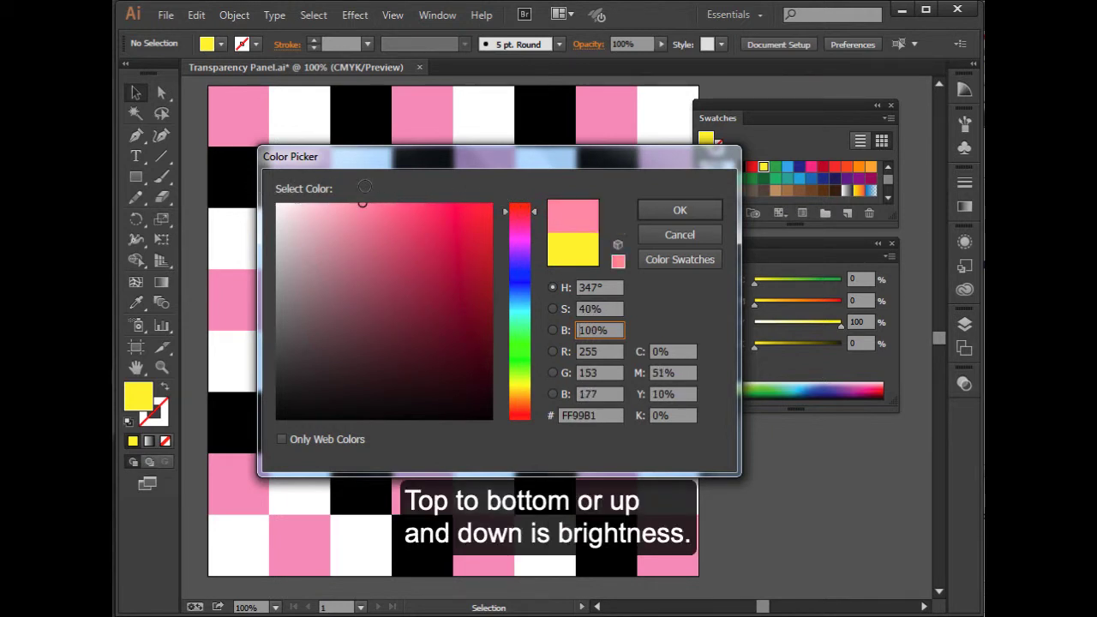
pyautogui.moveTo(364, 186); pyautogui.dragTo(507, 193)
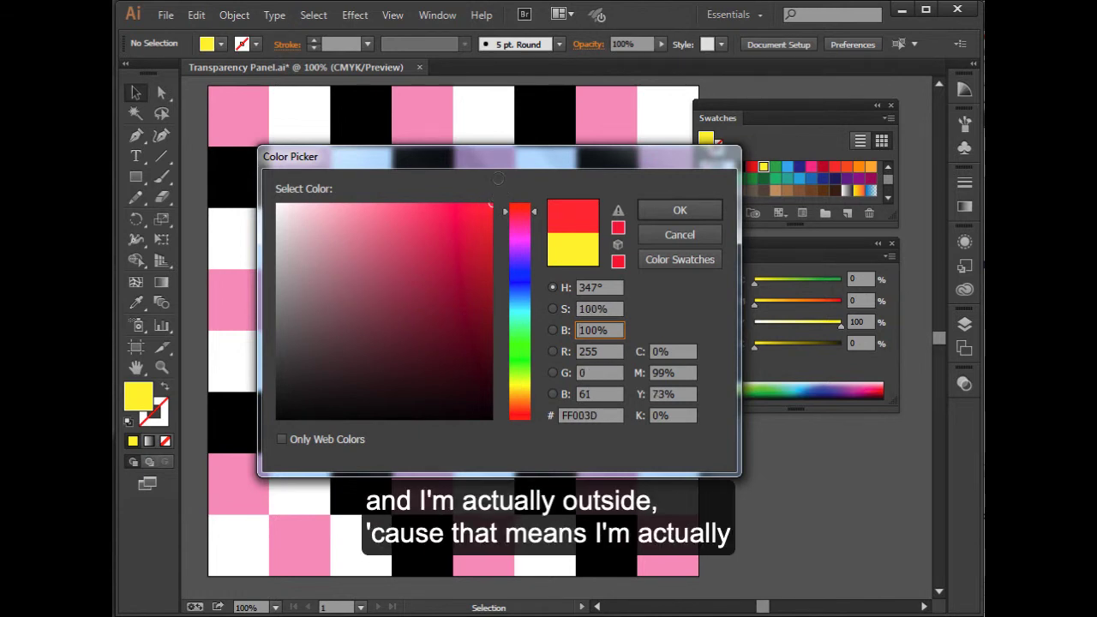
pyautogui.moveTo(492, 178)
pyautogui.mouseDown()
pyautogui.moveTo(508, 168)
pyautogui.moveTo(489, 226)
pyautogui.moveTo(490, 420)
pyautogui.mouseUp()
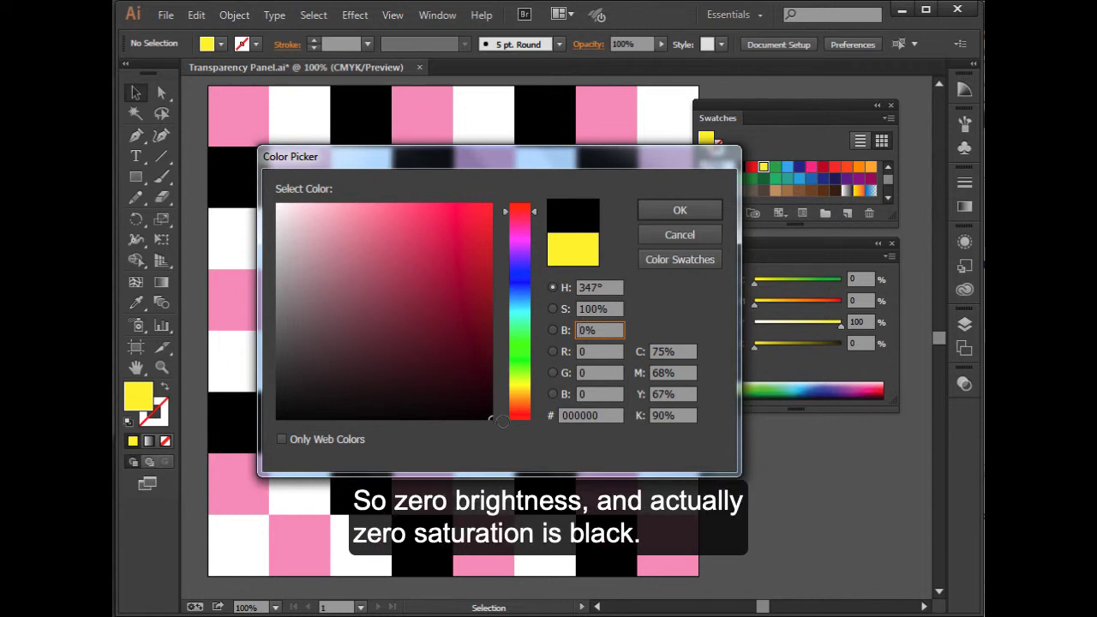
pyautogui.moveTo(497, 421)
pyautogui.mouseDown()
pyautogui.moveTo(363, 418)
pyautogui.moveTo(268, 436)
pyautogui.mouseUp()
pyautogui.moveTo(265, 437)
pyautogui.mouseDown()
pyautogui.moveTo(421, 292)
pyautogui.moveTo(503, 187)
pyautogui.mouseUp()
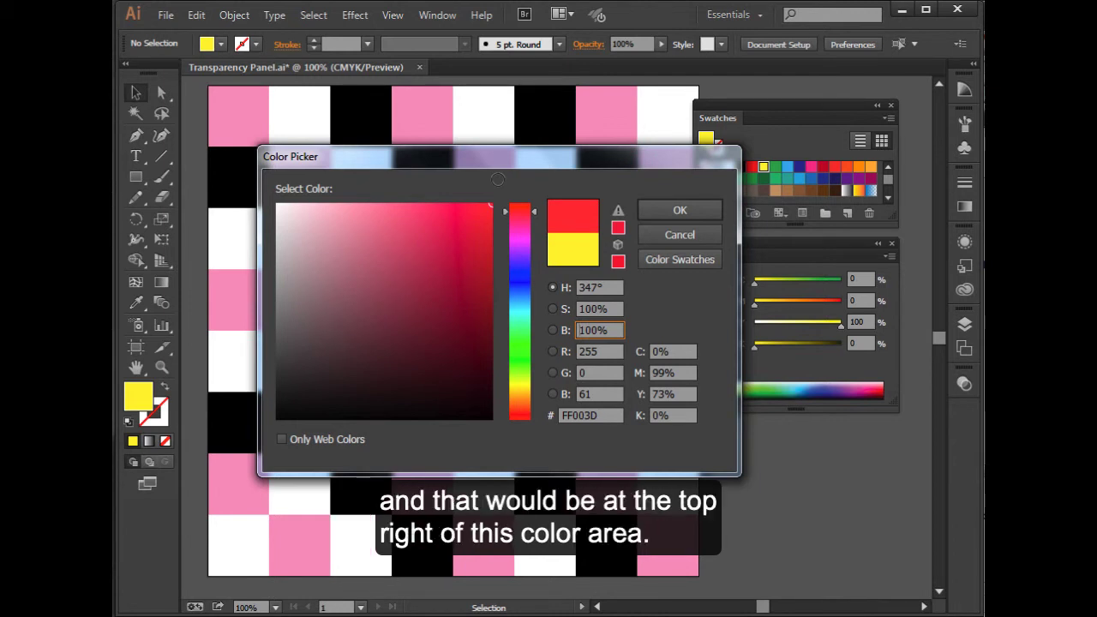
# Step: Choose a dark crimson with 81% saturation and 65% brightness (A5203F) and accept it as the fill colour
pyautogui.moveTo(498, 179)
pyautogui.mouseDown()
pyautogui.moveTo(491, 192)
pyautogui.moveTo(498, 187)
pyautogui.moveTo(281, 166)
pyautogui.moveTo(321, 155)
pyautogui.moveTo(468, 164)
pyautogui.moveTo(489, 217)
pyautogui.moveTo(407, 266)
pyautogui.moveTo(451, 277)
pyautogui.mouseUp()
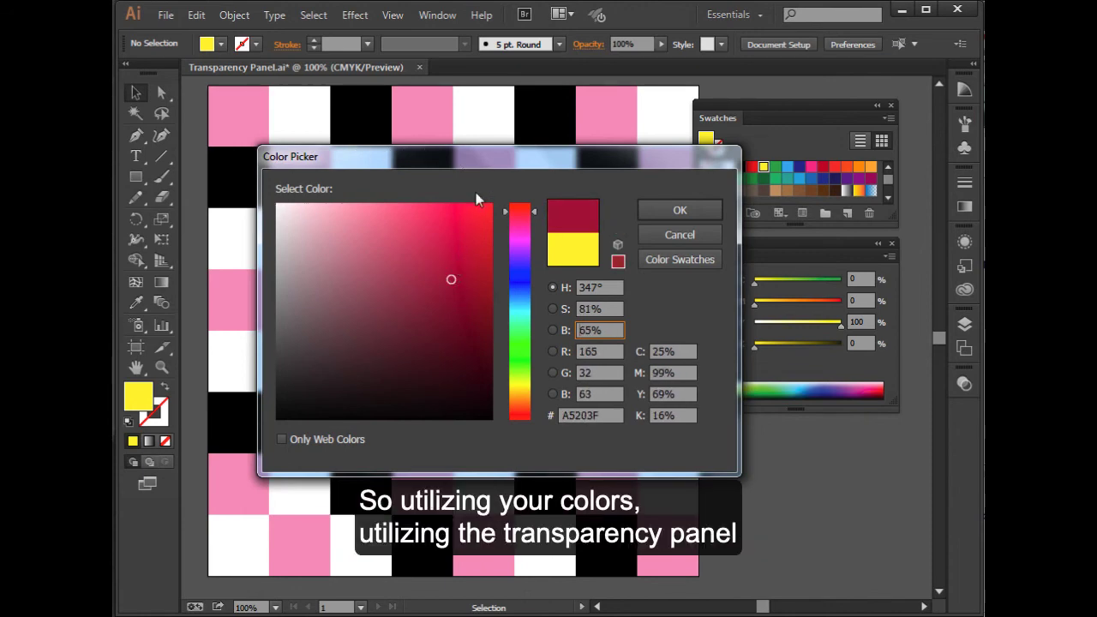
pyautogui.moveTo(504, 157); pyautogui.dragTo(496, 196)
pyautogui.click(670, 249)
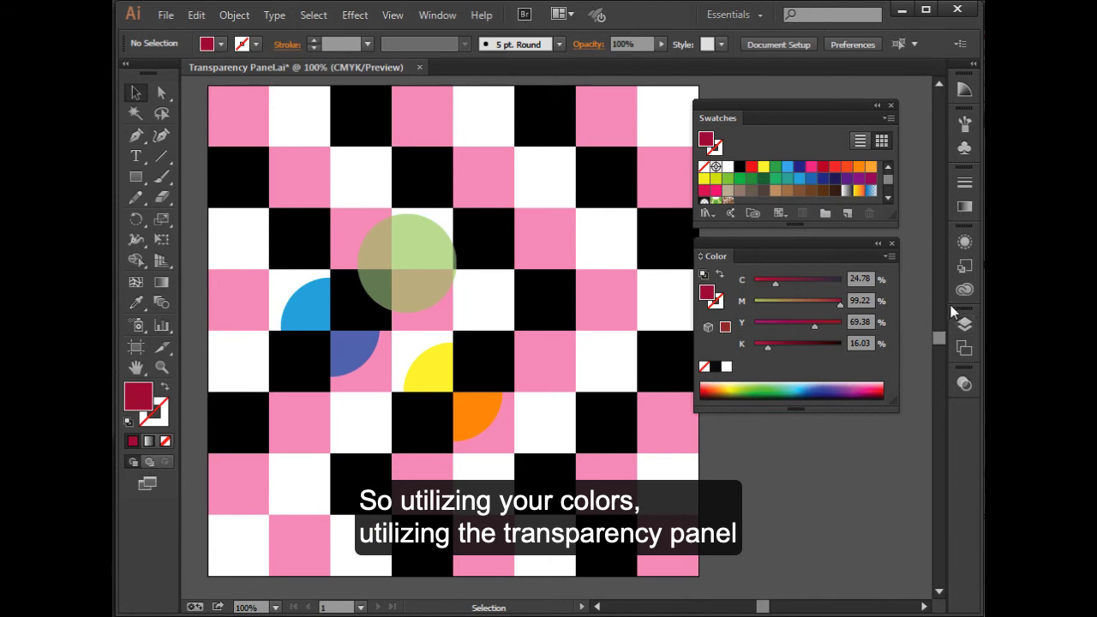
# Step: Open the Transparency panel and float it directly beneath the Color panel
pyautogui.click(963, 387)
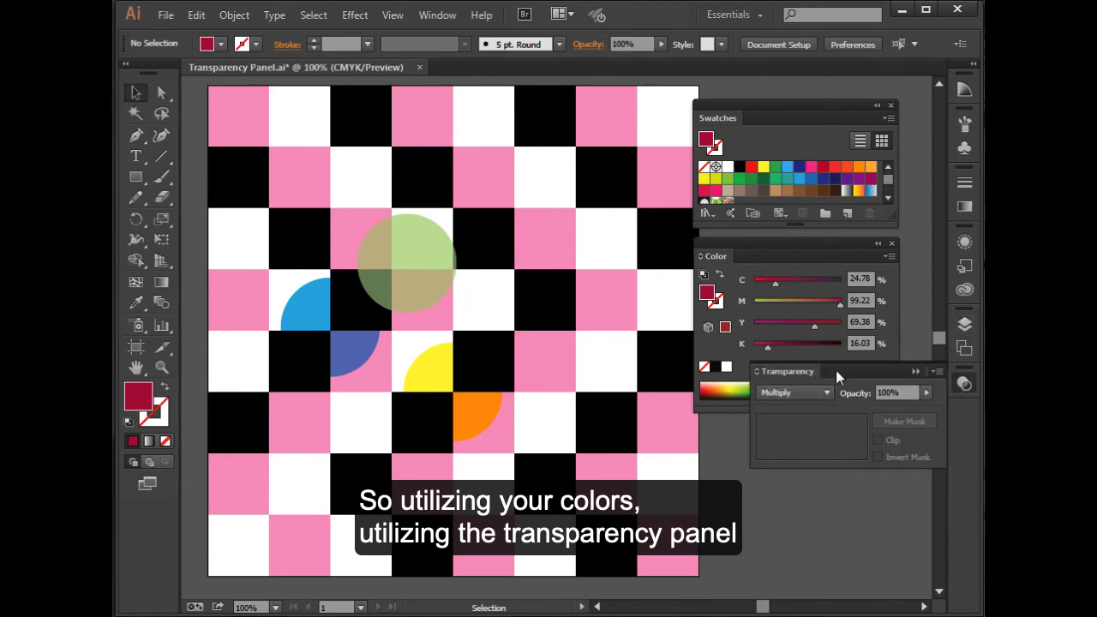
pyautogui.moveTo(835, 370); pyautogui.dragTo(778, 439)
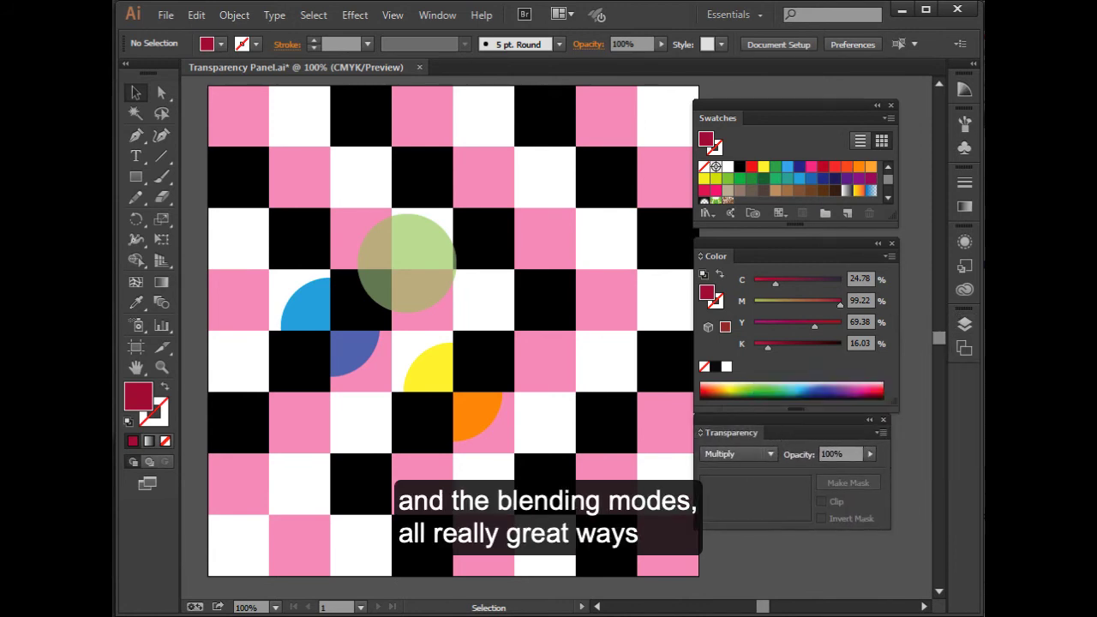